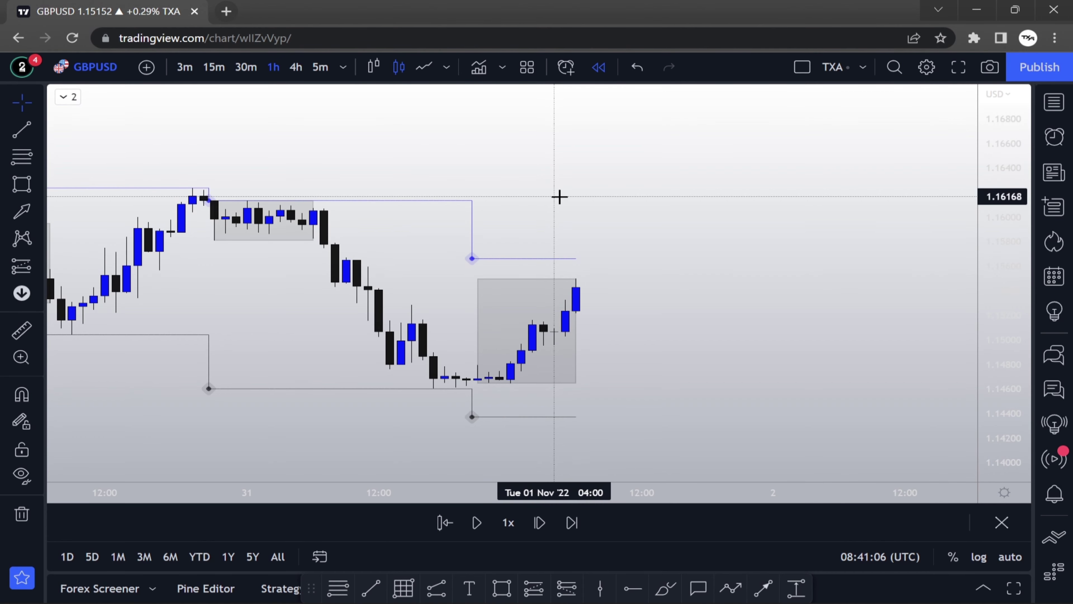
pyautogui.scroll(-3, 443, 218)
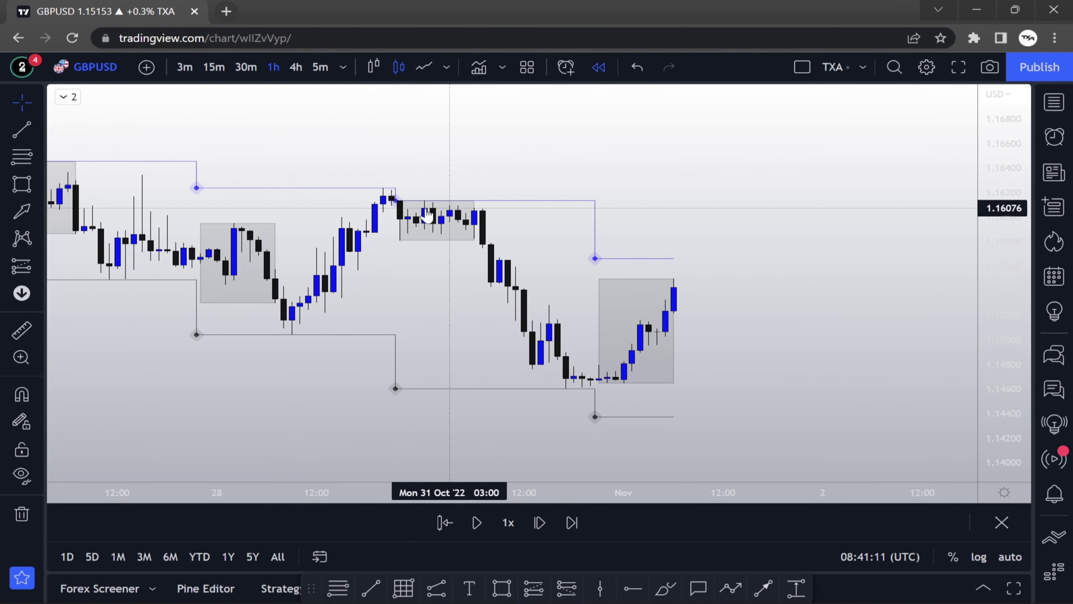
pyautogui.click(66, 98)
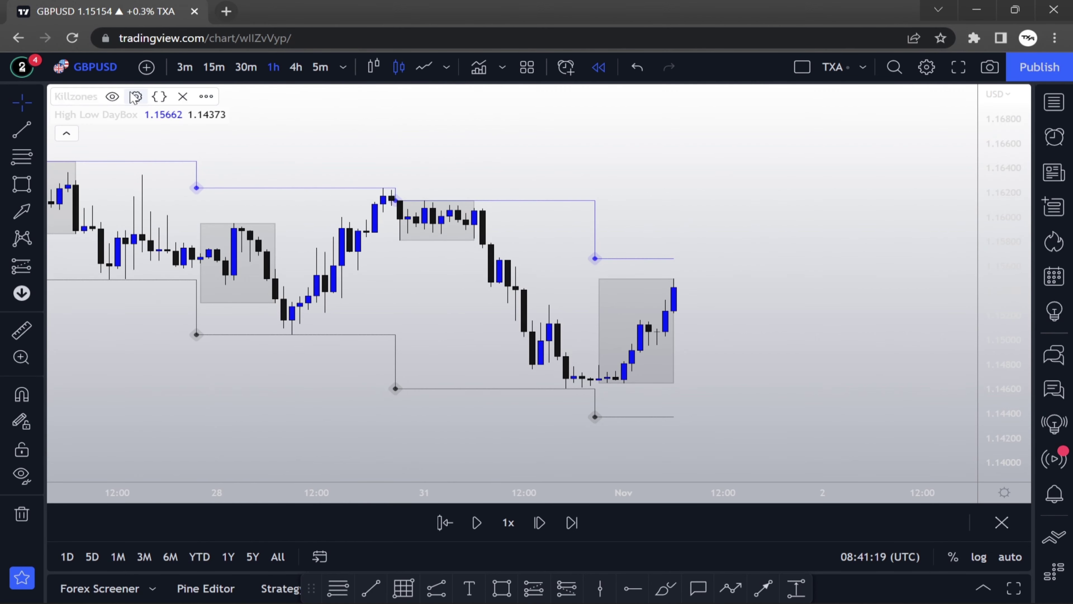
pyautogui.click(66, 133)
pyautogui.scroll(3, 479, 412)
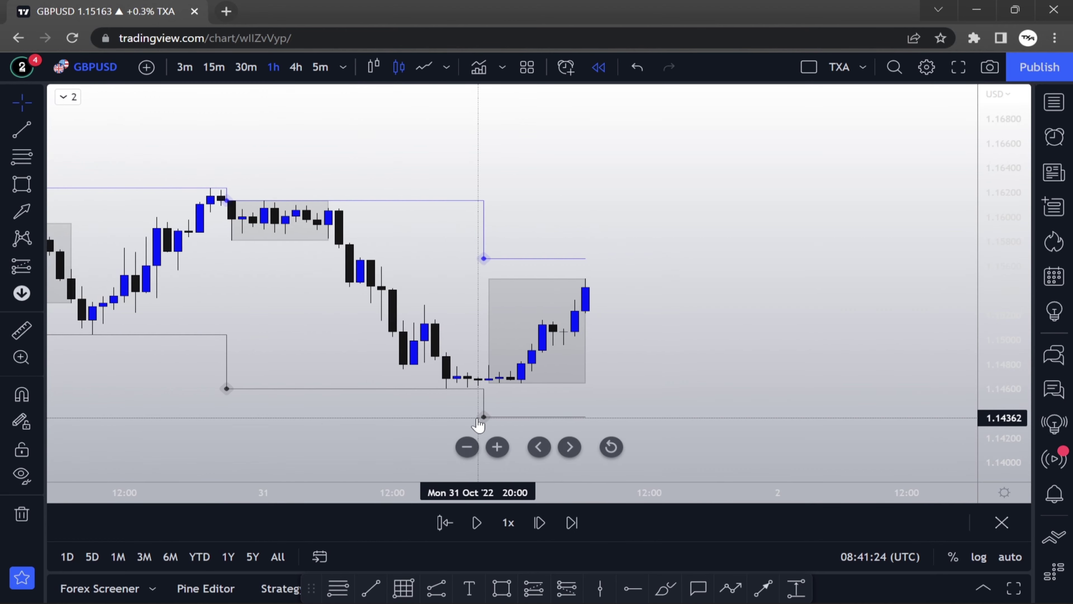
pyautogui.scroll(-2, 419, 295)
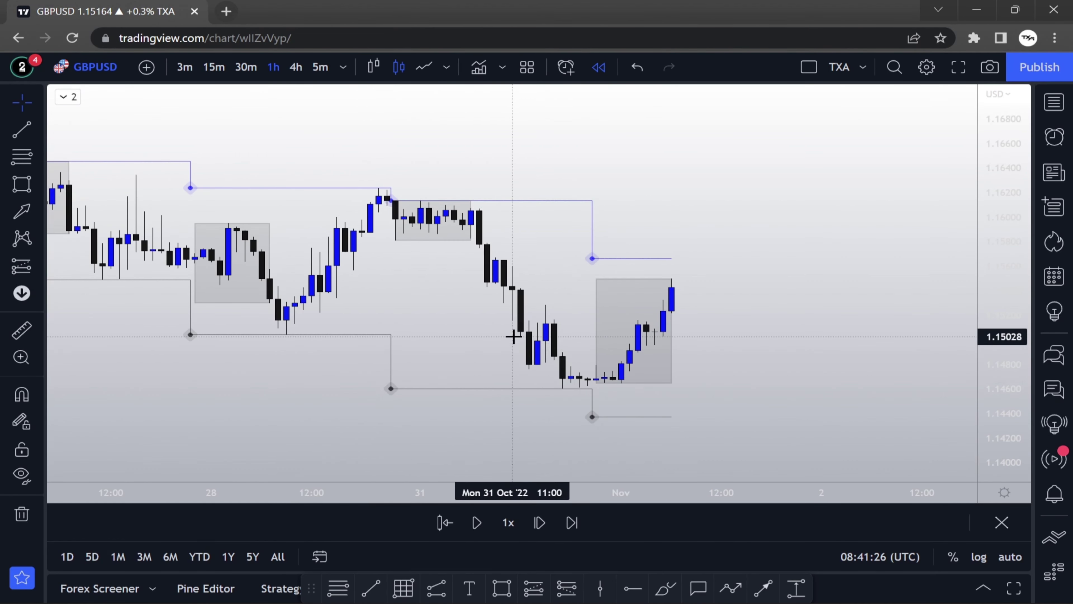
# Step: Draw a descending trend line above the price highs from Thu 27 Oct 10:00 at 1.16679 down to 1.15804 on 1 Nov
pyautogui.scroll(-2, 609, 342)
pyautogui.moveTo(609, 342); pyautogui.dragTo(497, 315)
pyautogui.click(16, 129)
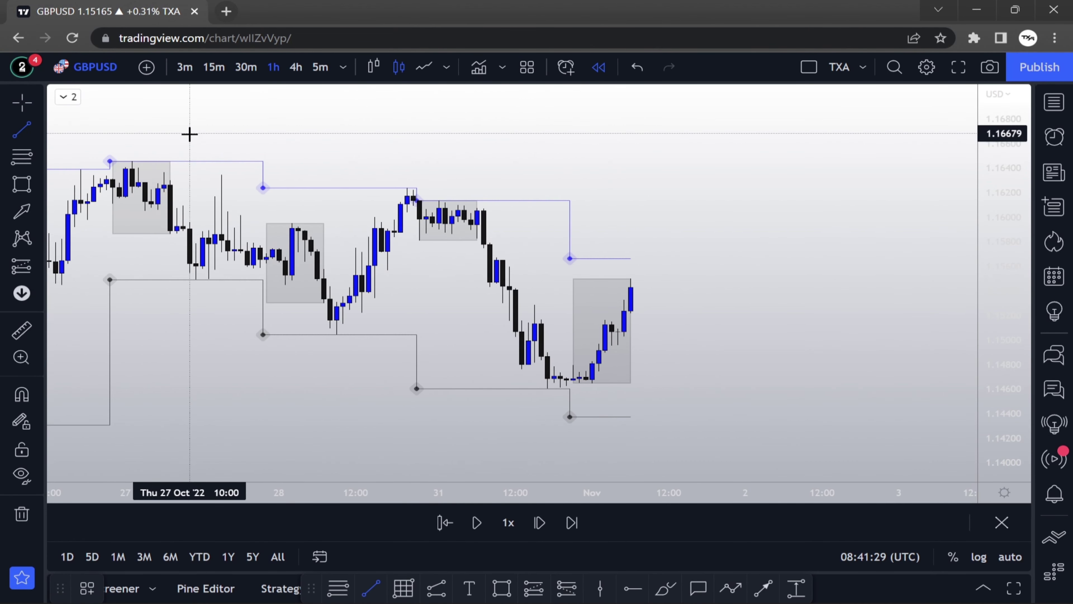
pyautogui.click(189, 133)
pyautogui.click(695, 240)
pyautogui.doubleClick(695, 242)
pyautogui.click(656, 564)
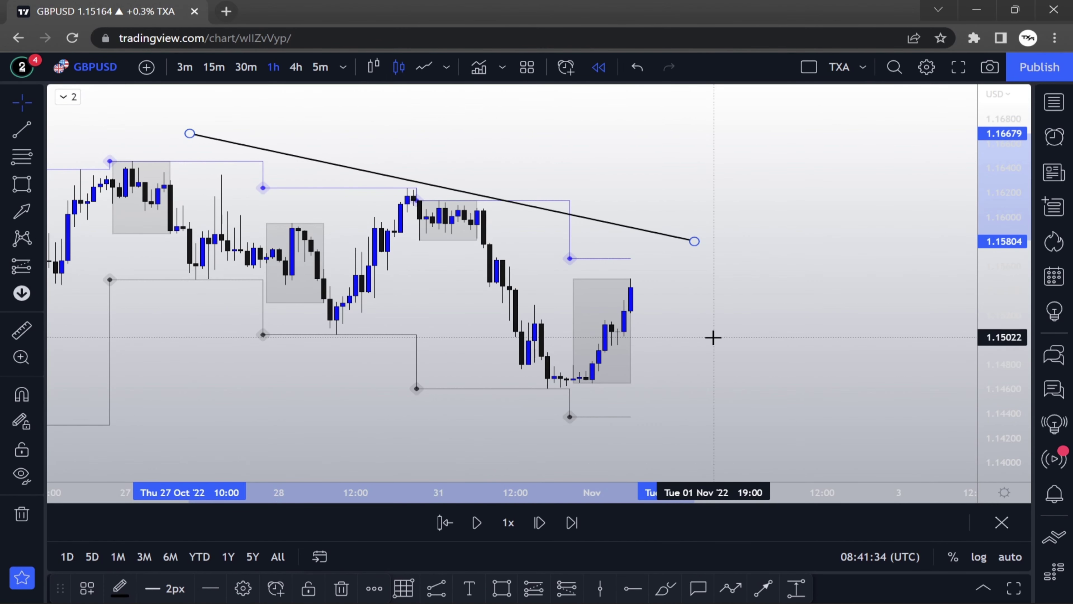
# Step: Change the descending trend line's right end to an arrow
pyautogui.doubleClick(695, 243)
pyautogui.click(642, 179)
pyautogui.click(683, 235)
pyautogui.click(658, 563)
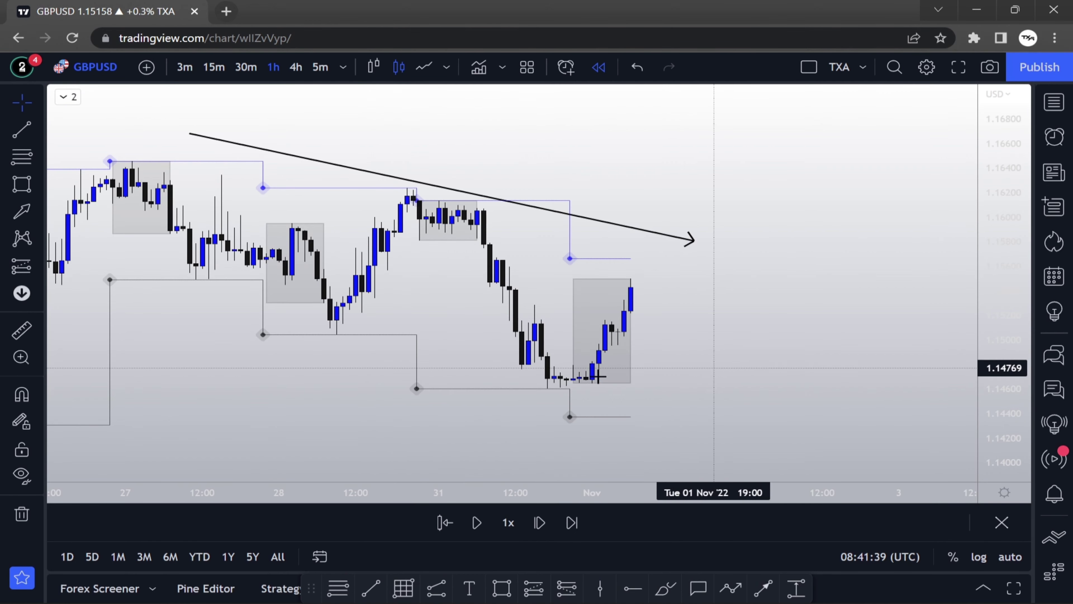
# Step: Draw a Fib Retracement from 1.16131 at Sun 30 Oct 21:00 to 1.14597 at Tue 01 Nov 18:00
pyautogui.click(21, 157)
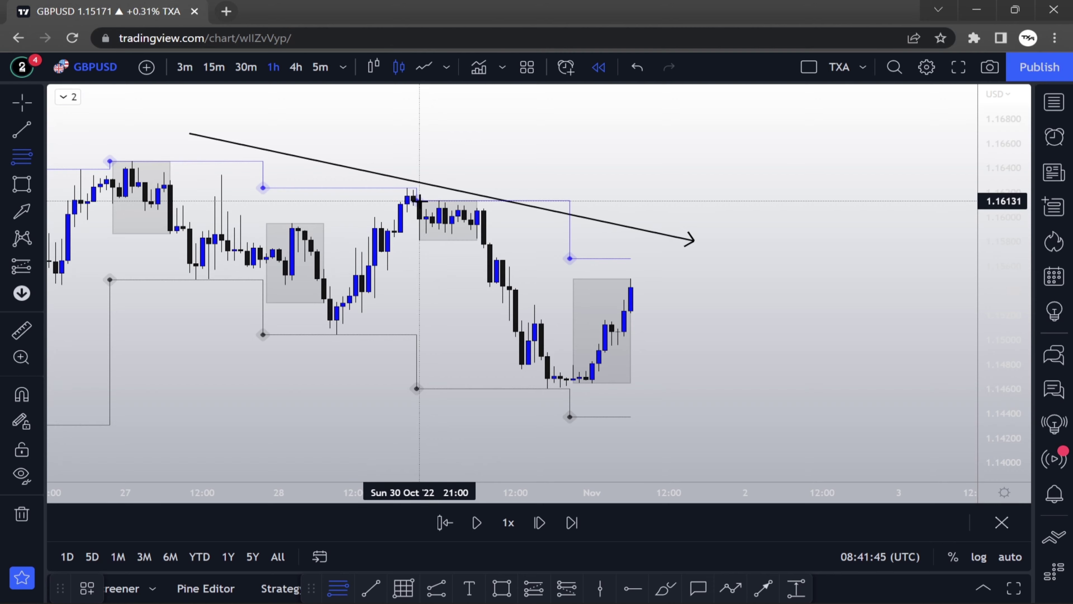
pyautogui.click(420, 200)
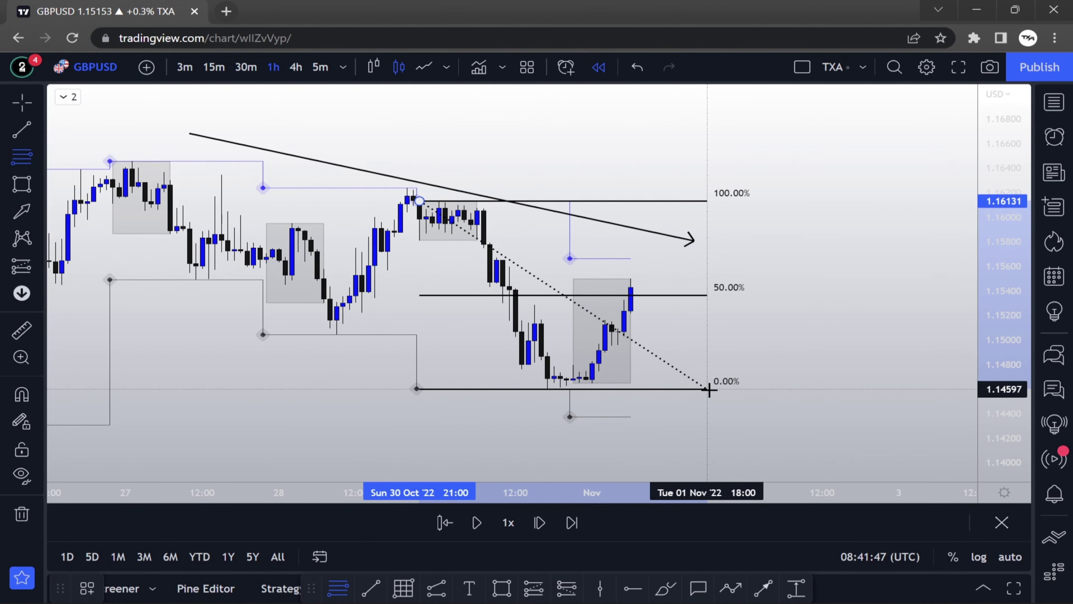
pyautogui.click(710, 390)
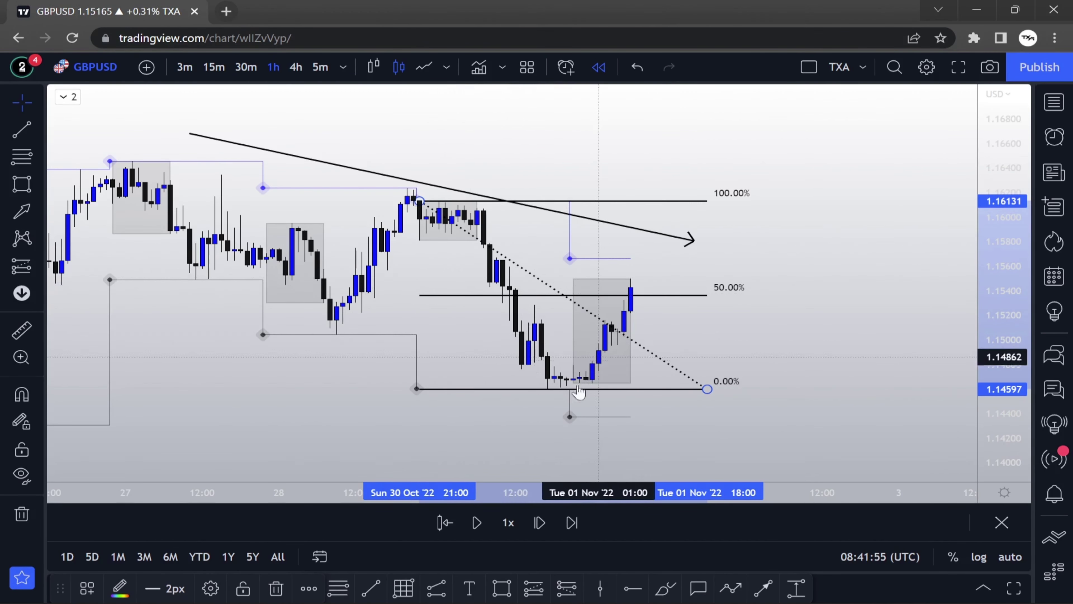
# Step: Draw a rectangle zone just above the 50% level, spanning 1.15672 to 1.15469 from Mon 31 Oct 09:00 to Tue 01 Nov 18:00
pyautogui.scroll(2, 707, 417)
pyautogui.moveTo(795, 374); pyautogui.dragTo(793, 352)
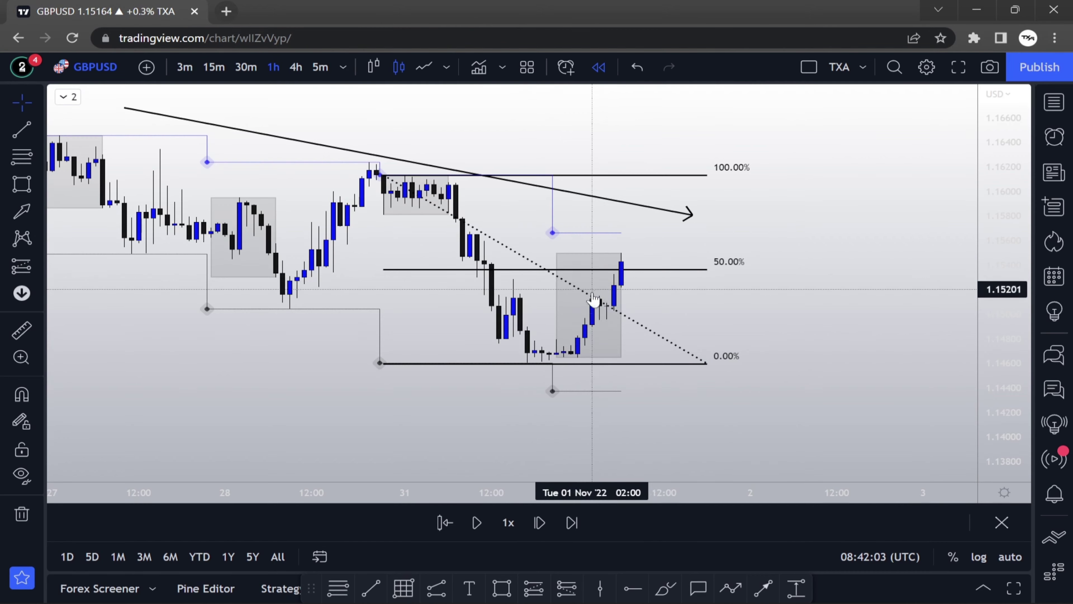
pyautogui.scroll(1, 520, 301)
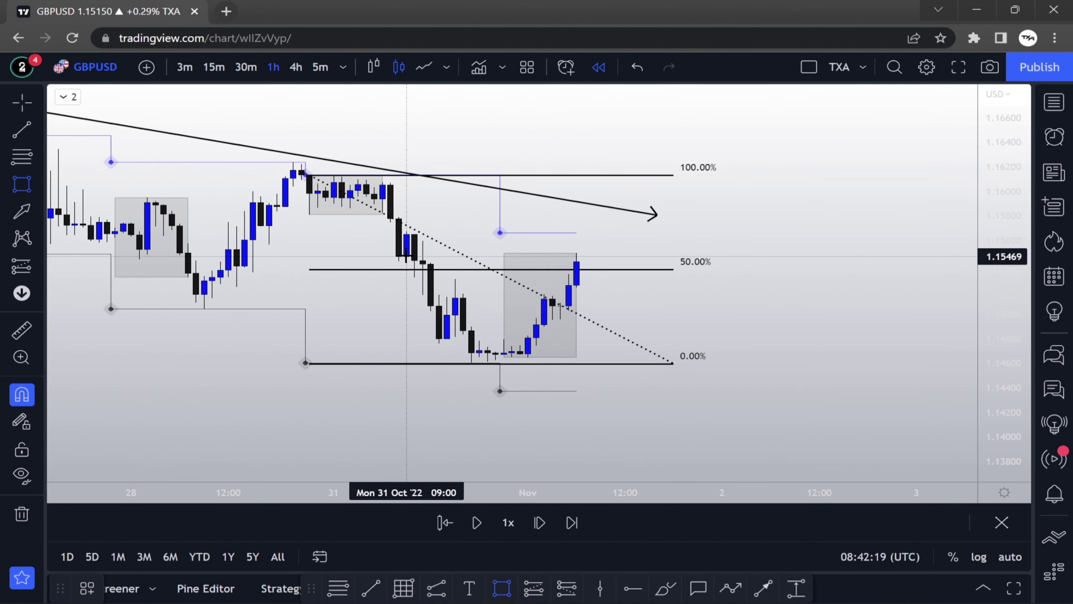
pyautogui.click(409, 231)
pyautogui.moveTo(409, 234)
pyautogui.mouseDown()
pyautogui.moveTo(409, 243)
pyautogui.moveTo(551, 262)
pyautogui.moveTo(659, 264)
pyautogui.mouseUp()
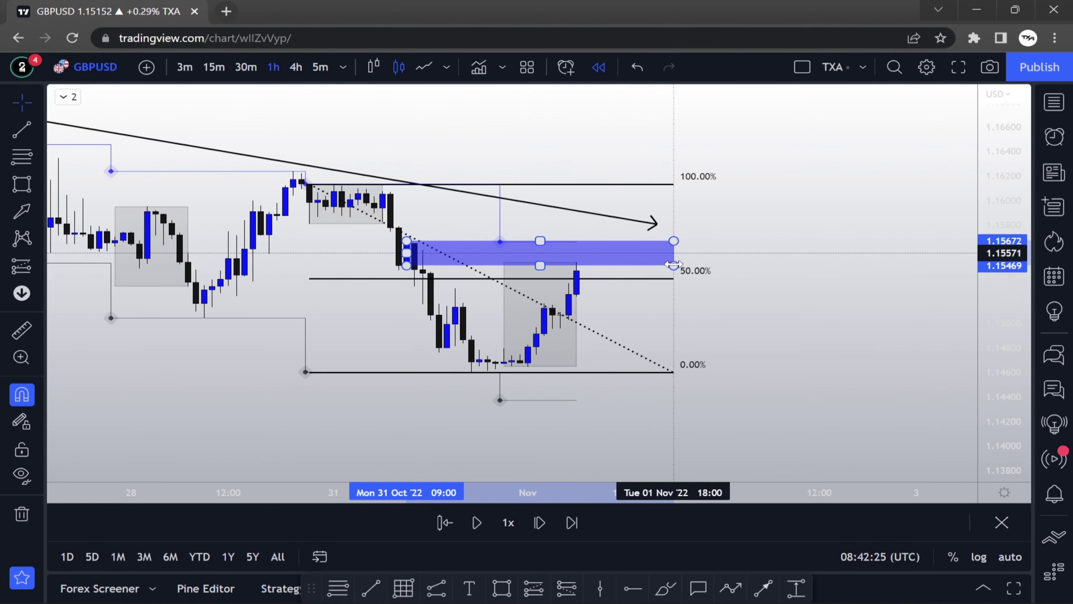
# Step: Draw a rising zigzag path from the base of the latest grey session box up past the rectangle zone to about 1.1595
pyautogui.click(38, 210)
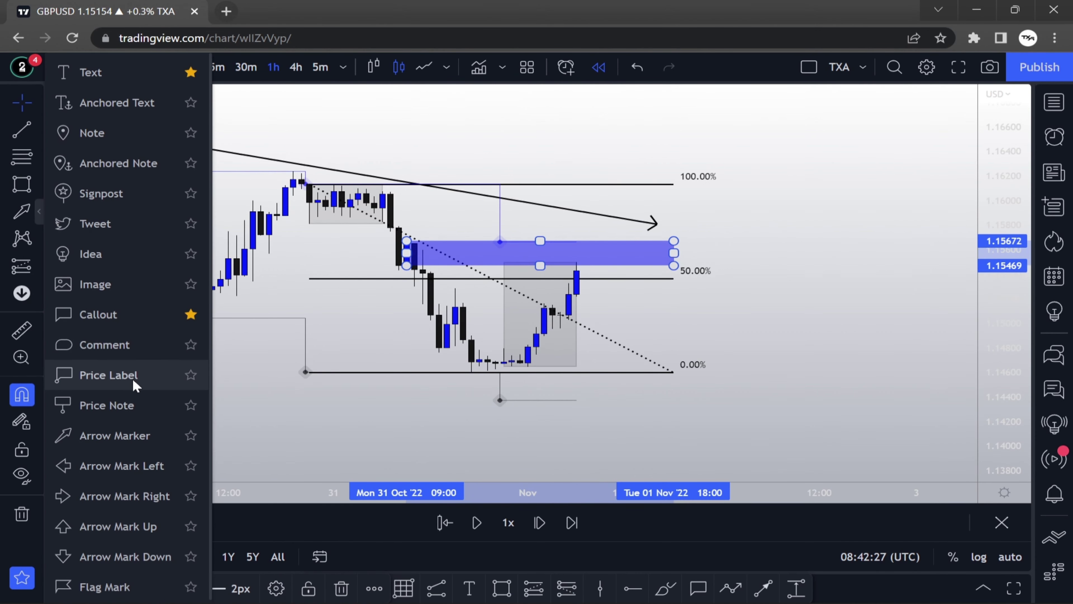
pyautogui.click(731, 588)
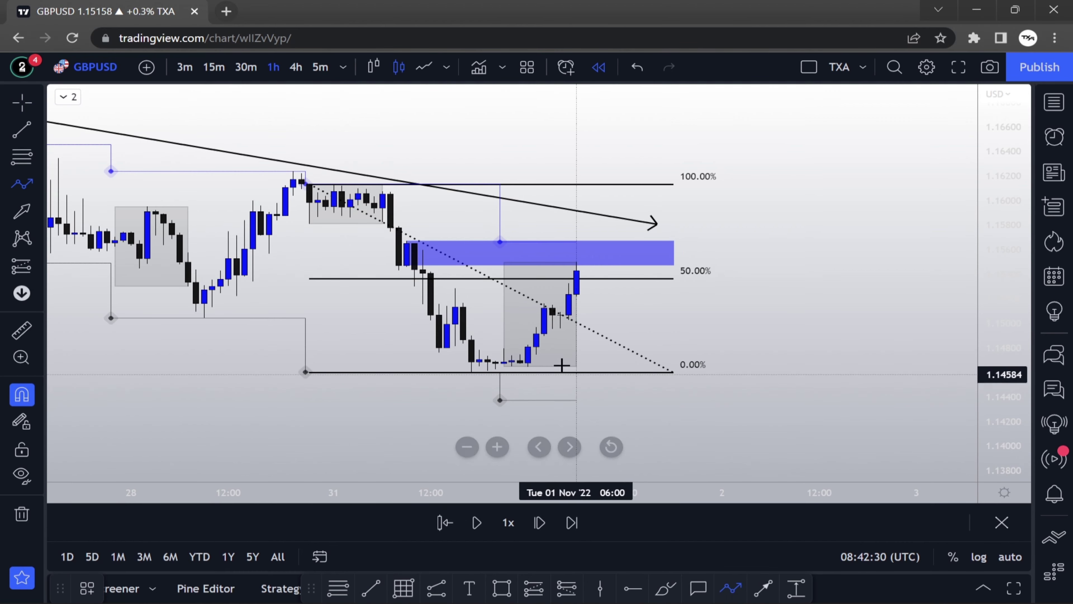
pyautogui.click(511, 360)
pyautogui.click(544, 303)
pyautogui.click(560, 328)
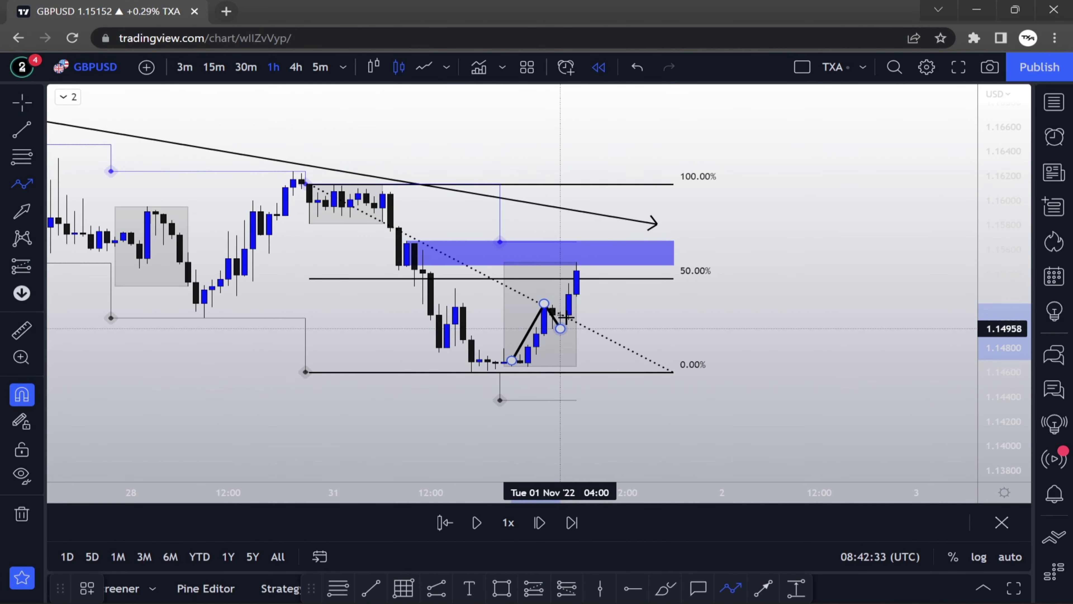
pyautogui.doubleClick(618, 206)
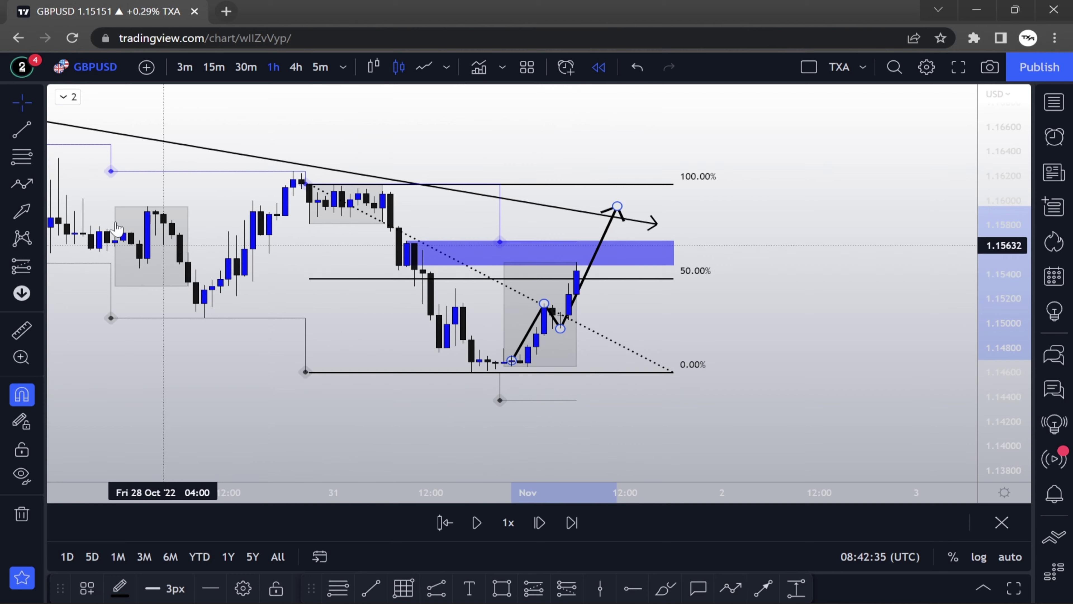
# Step: Draw a second rectangle zone from 1.16076 to 1.15936 just below the 100% level, starting at Mon 31 Oct 06:00
pyautogui.click(41, 160)
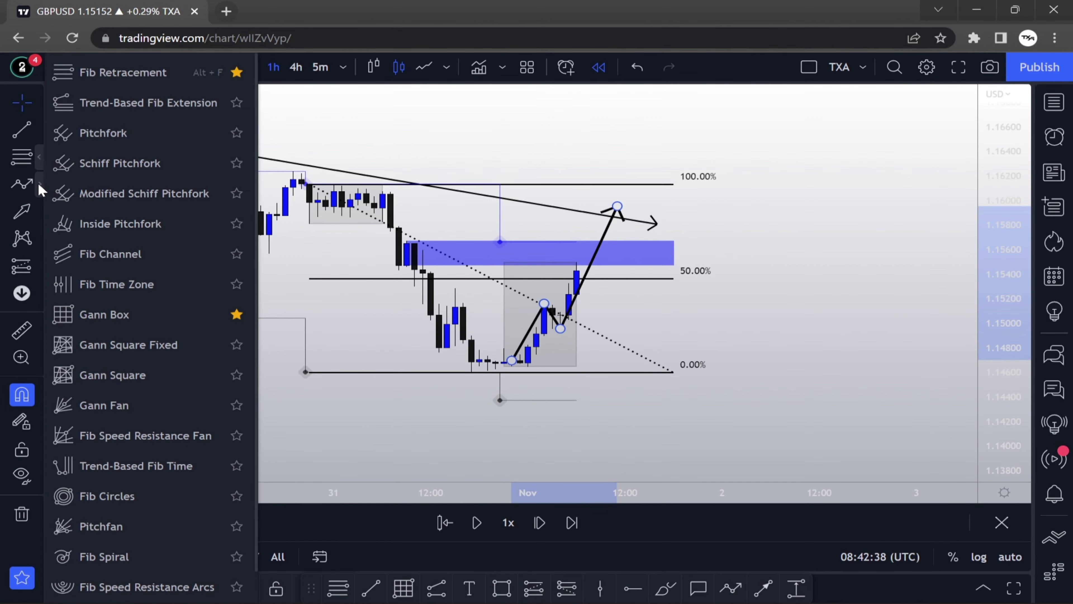
pyautogui.click(39, 184)
pyautogui.click(502, 587)
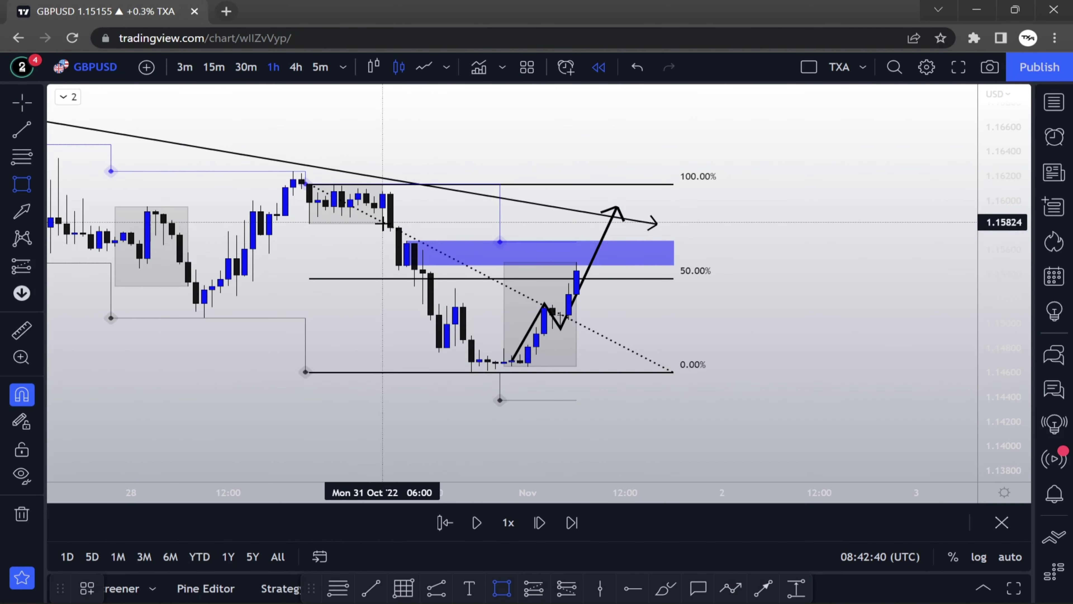
pyautogui.click(384, 188)
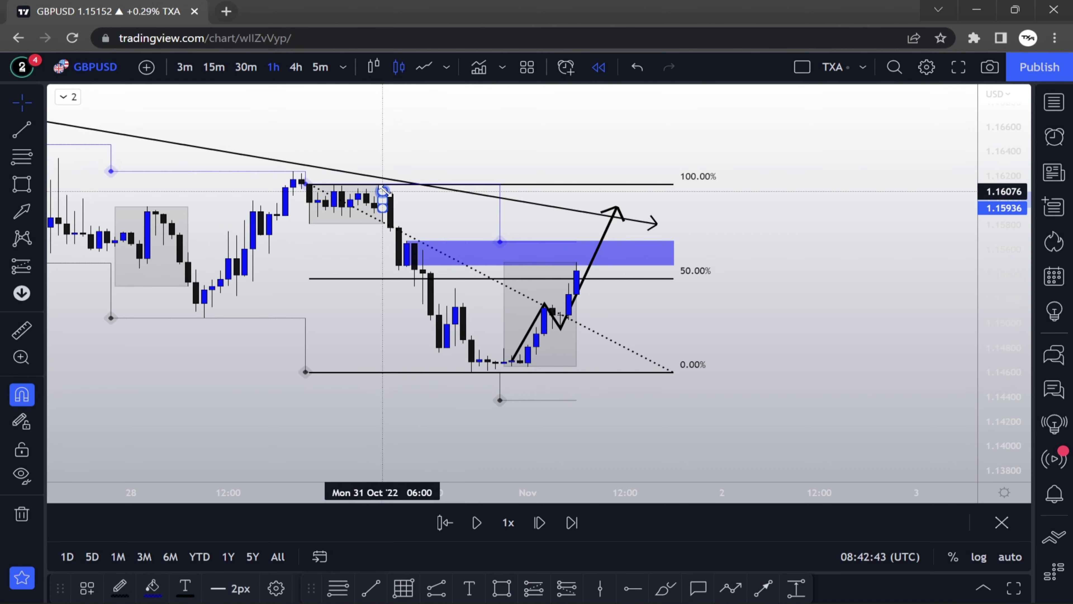
pyautogui.moveTo(382, 198); pyautogui.dragTo(771, 198)
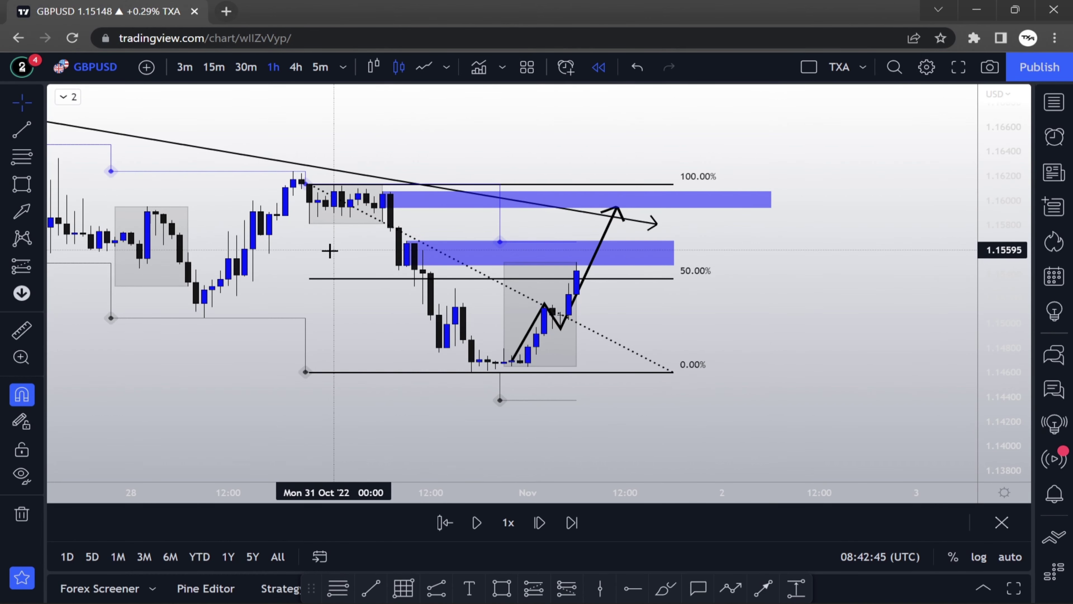
# Step: Sketch a falling zigzag with the Brush from the upper rectangle down to about 1.140, ending in an arrowhead
pyautogui.click(43, 189)
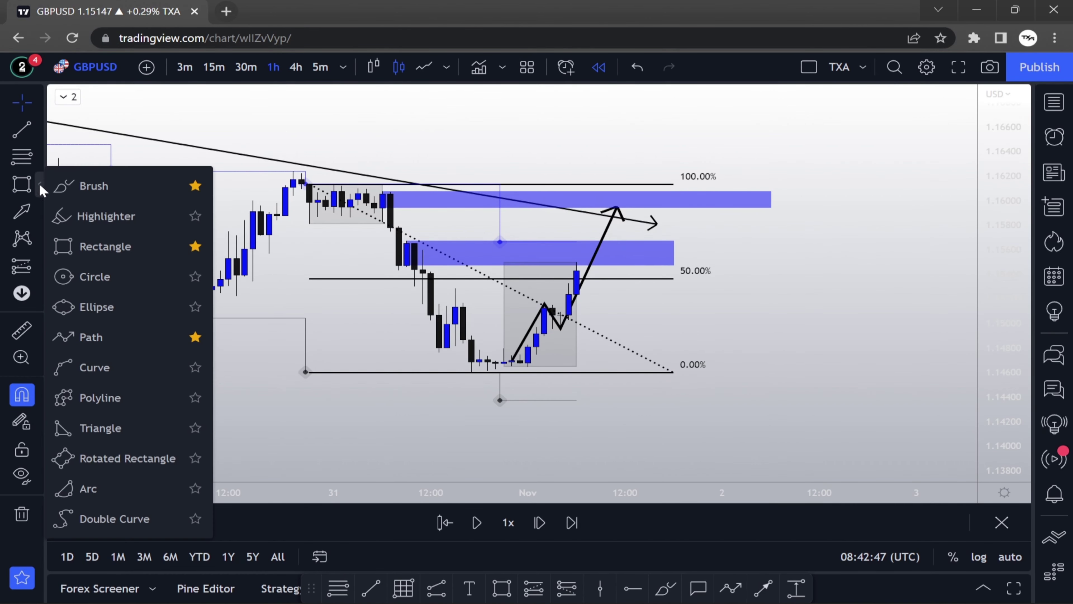
pyautogui.click(123, 187)
pyautogui.moveTo(610, 202)
pyautogui.mouseDown()
pyautogui.moveTo(676, 275)
pyautogui.moveTo(738, 267)
pyautogui.moveTo(754, 425)
pyautogui.moveTo(776, 448)
pyautogui.moveTo(773, 422)
pyautogui.mouseUp()
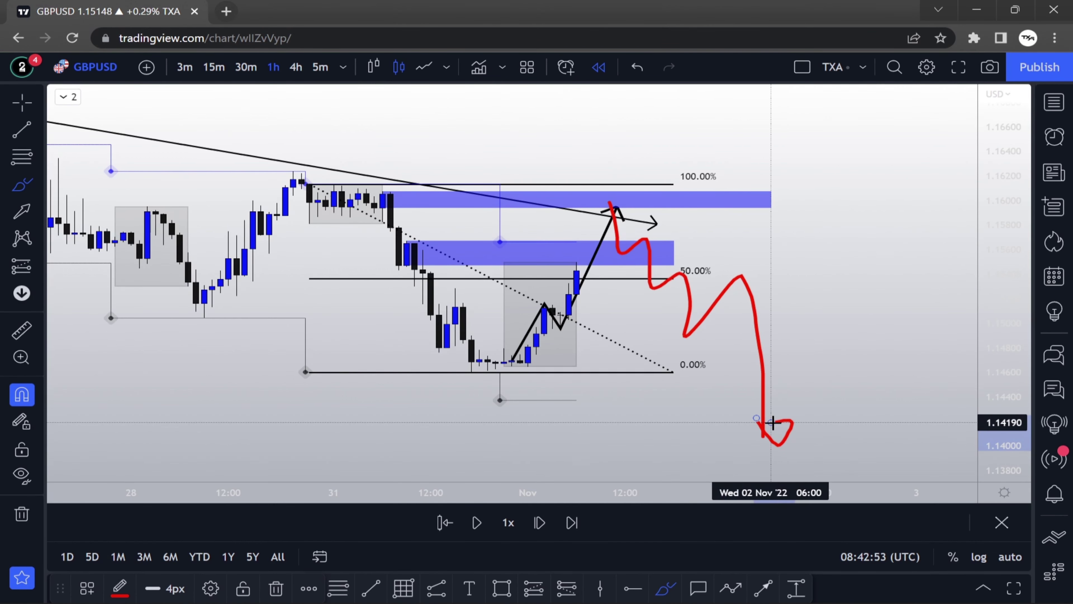
# Step: Undo the brush sketch, the upper rectangle and the rising path
pyautogui.hotkey('ctrl', 'z')
pyautogui.hotkey('ctrl', 'z')
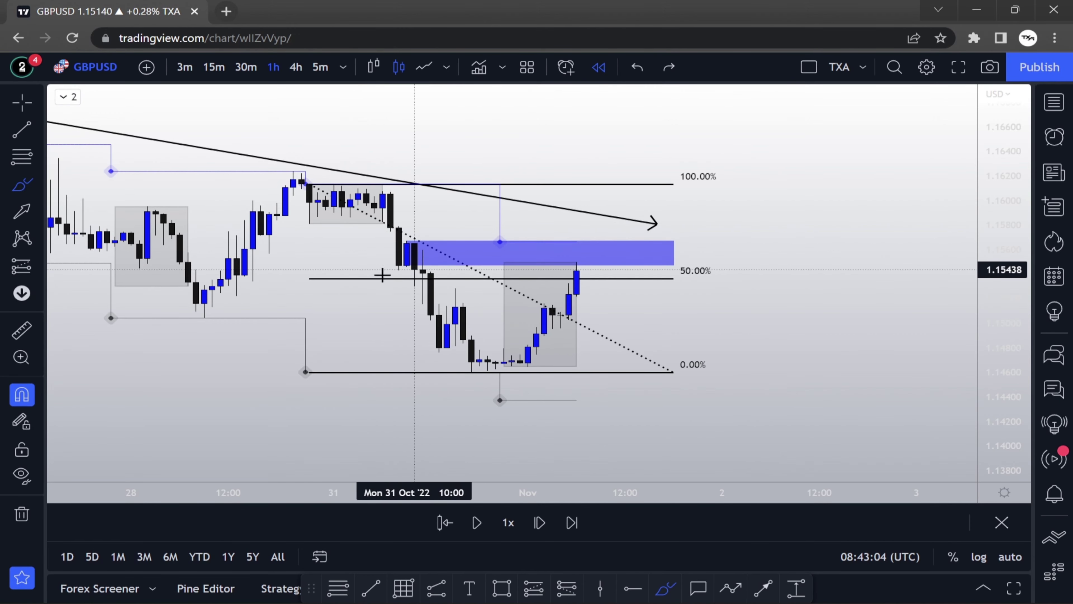
# Step: Draw a four-point path along the price drop from Mon 31 Oct 06:00 to 14:00 at about 1.148 and open its settings
pyautogui.click(763, 589)
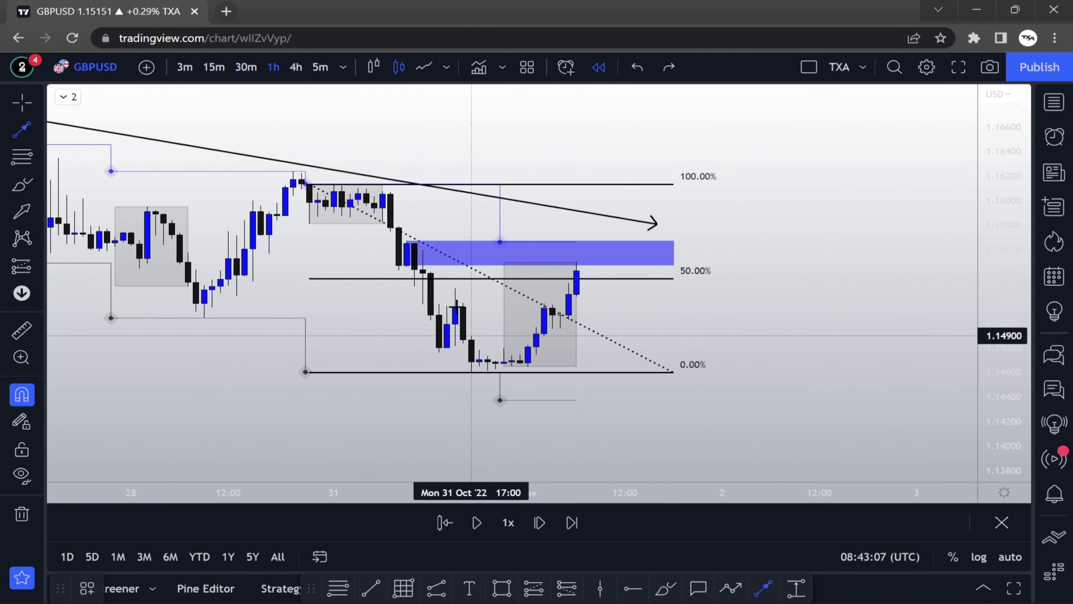
pyautogui.click(732, 590)
pyautogui.click(382, 194)
pyautogui.click(397, 279)
pyautogui.click(428, 249)
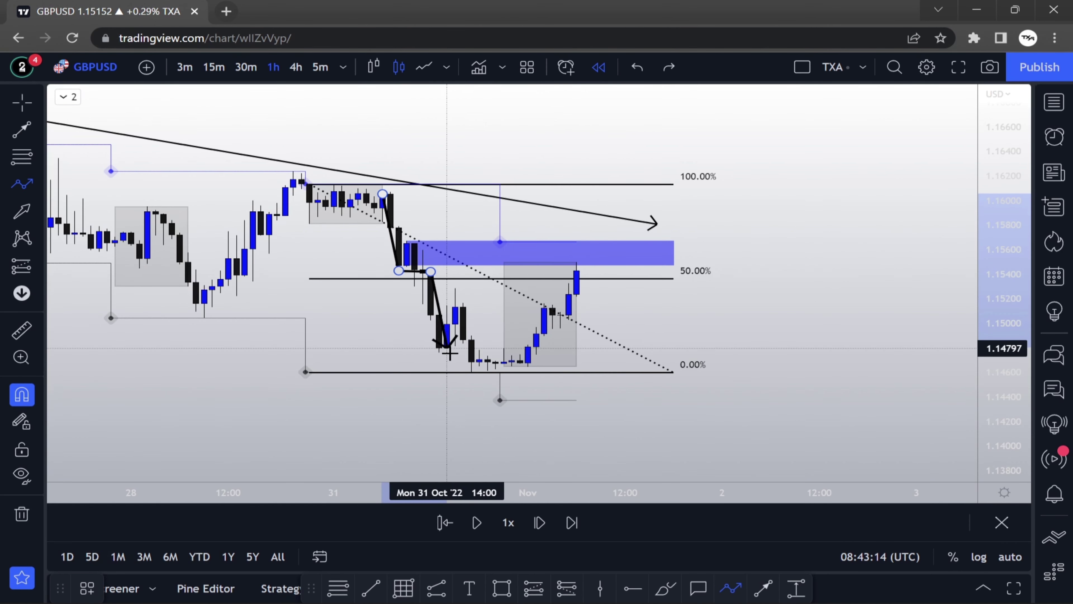
pyautogui.doubleClick(447, 349)
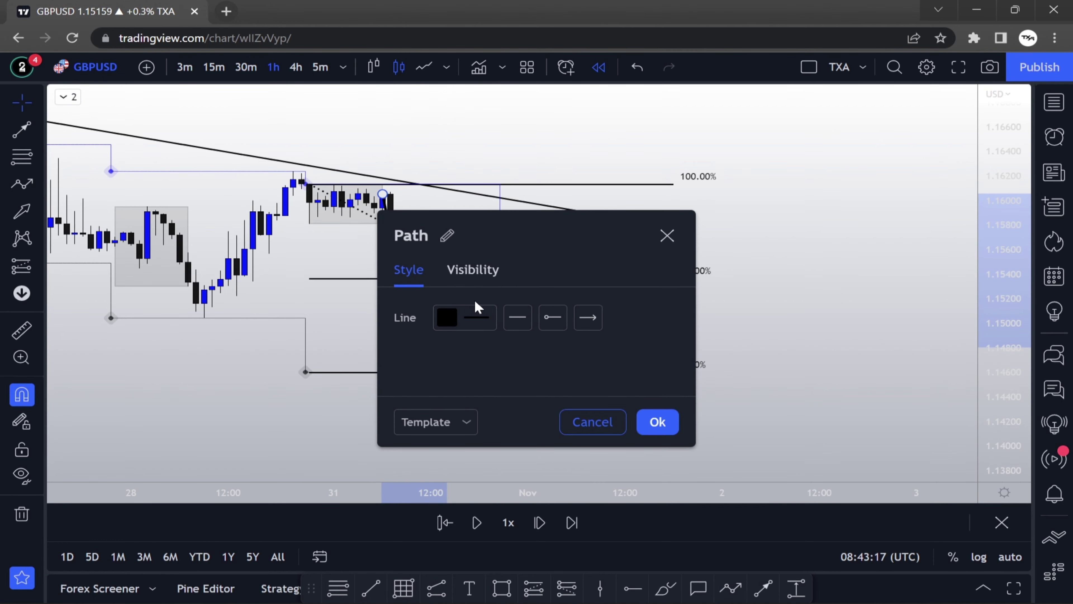
# Step: Recolour the falling path yellow and raise its third point into the blue rectangle zone
pyautogui.click(486, 322)
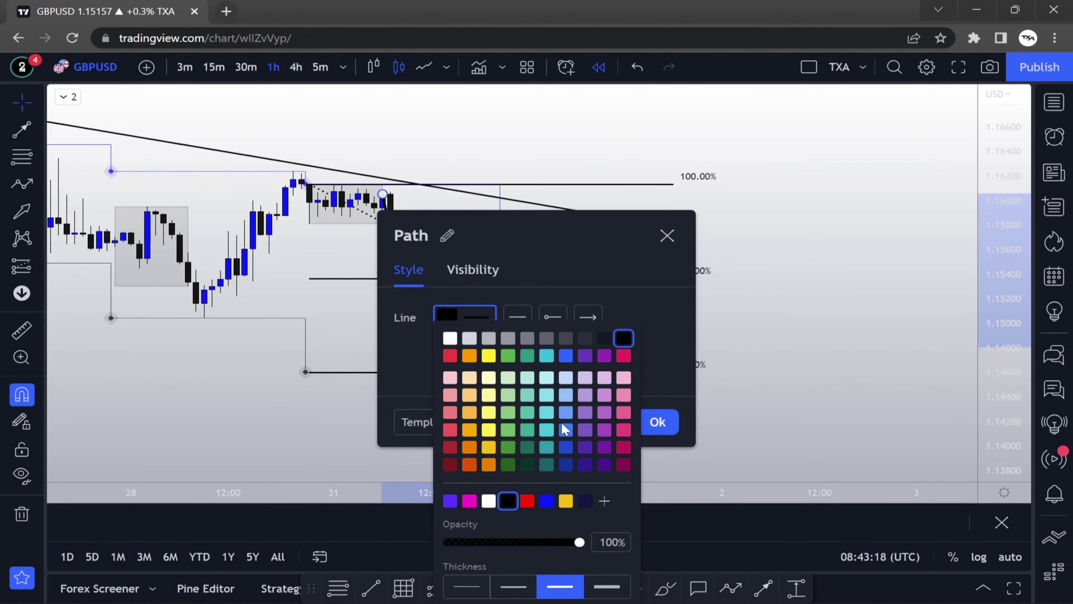
pyautogui.click(614, 281)
pyautogui.click(656, 422)
pyautogui.moveTo(430, 271); pyautogui.dragTo(423, 250)
pyautogui.click(409, 325)
# Step: Draw a horizontal trend line at 1.14609 from Mon 31 Oct 19:00 to Wed 02 Nov 00:00
pyautogui.scroll(1, 635, 362)
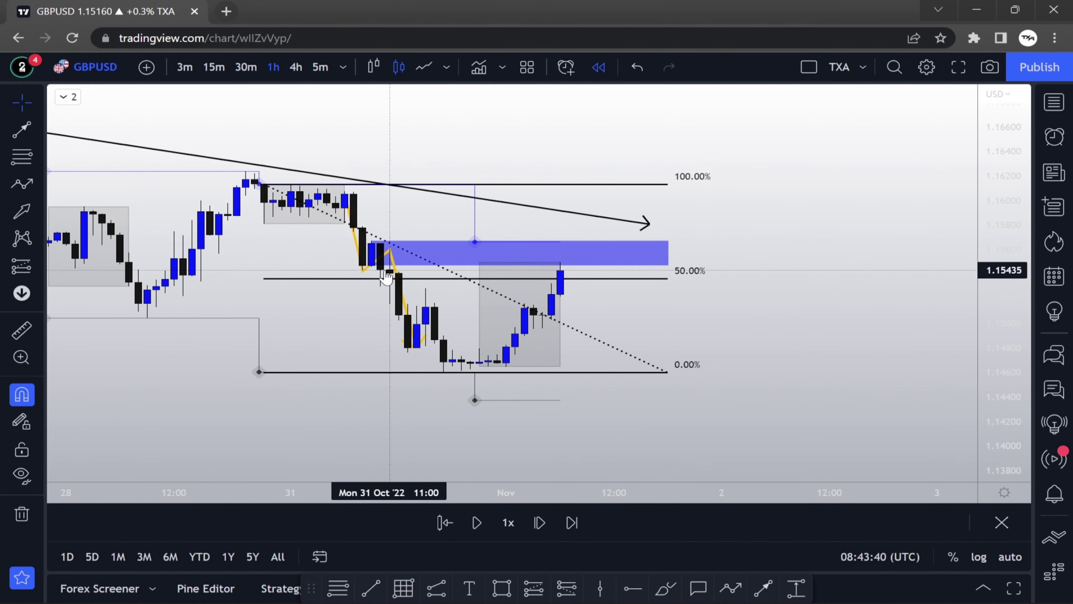
pyautogui.scroll(1, 873, 388)
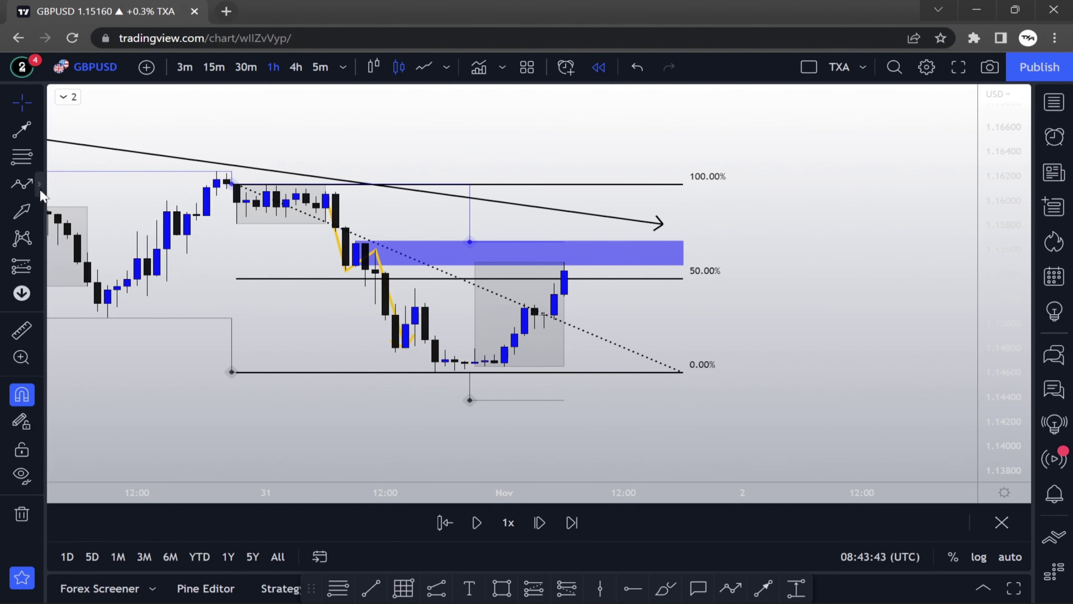
pyautogui.click(38, 130)
pyautogui.click(100, 127)
pyautogui.moveTo(454, 372); pyautogui.dragTo(743, 371)
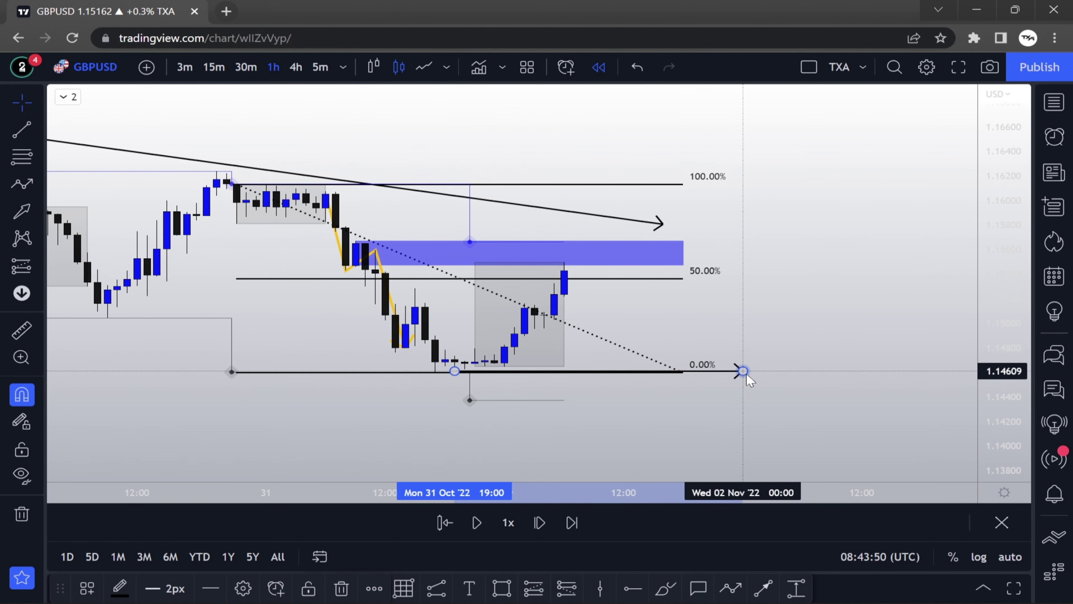
# Step: Set the horizontal line's right end to normal and label the line "take profit"
pyautogui.doubleClick(746, 373)
pyautogui.click(666, 206)
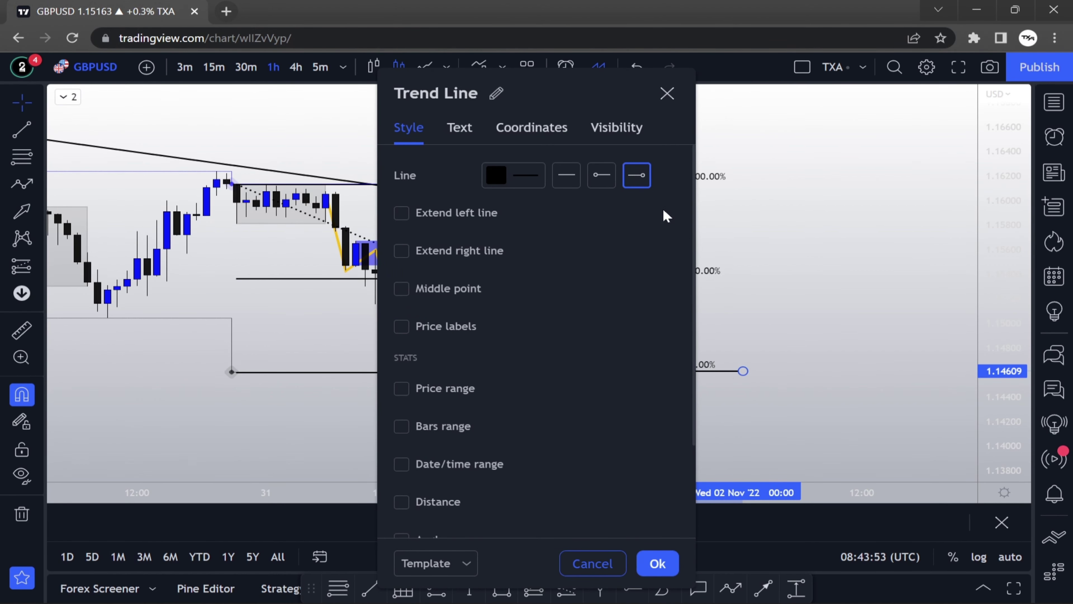
pyautogui.click(463, 129)
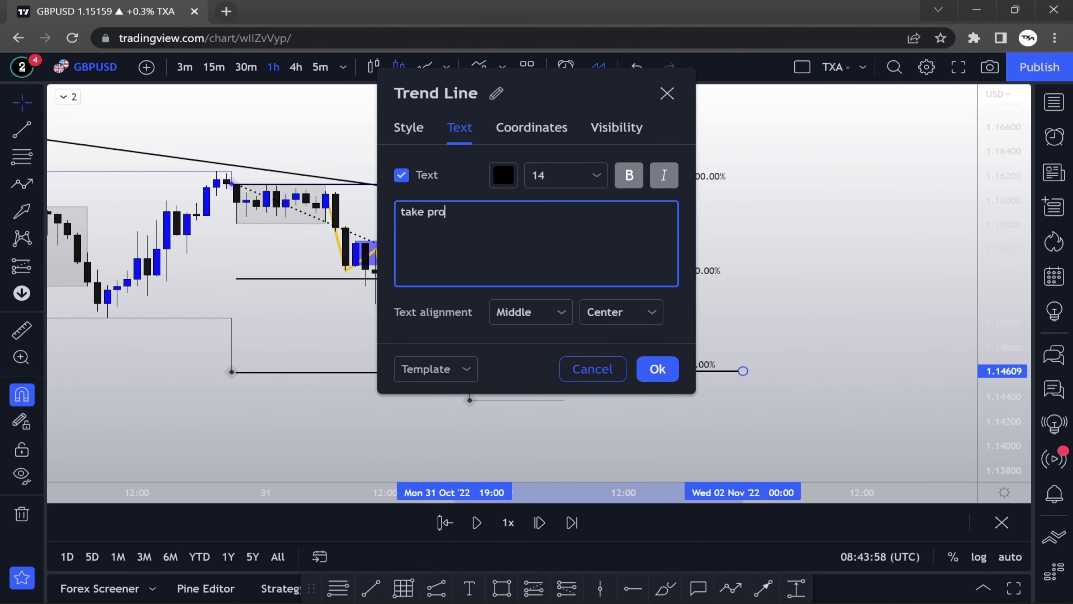
pyautogui.click(657, 369)
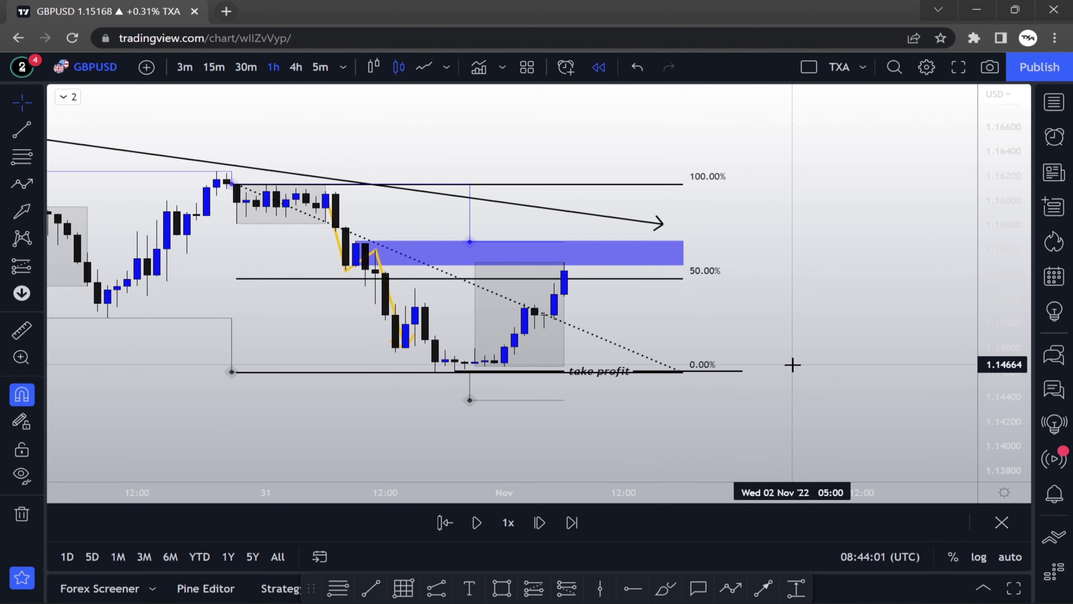
# Step: Extend the Fibonacci retracement's 0% end to slightly below the take profit line at about 1.1456
pyautogui.moveTo(789, 308); pyautogui.dragTo(804, 149)
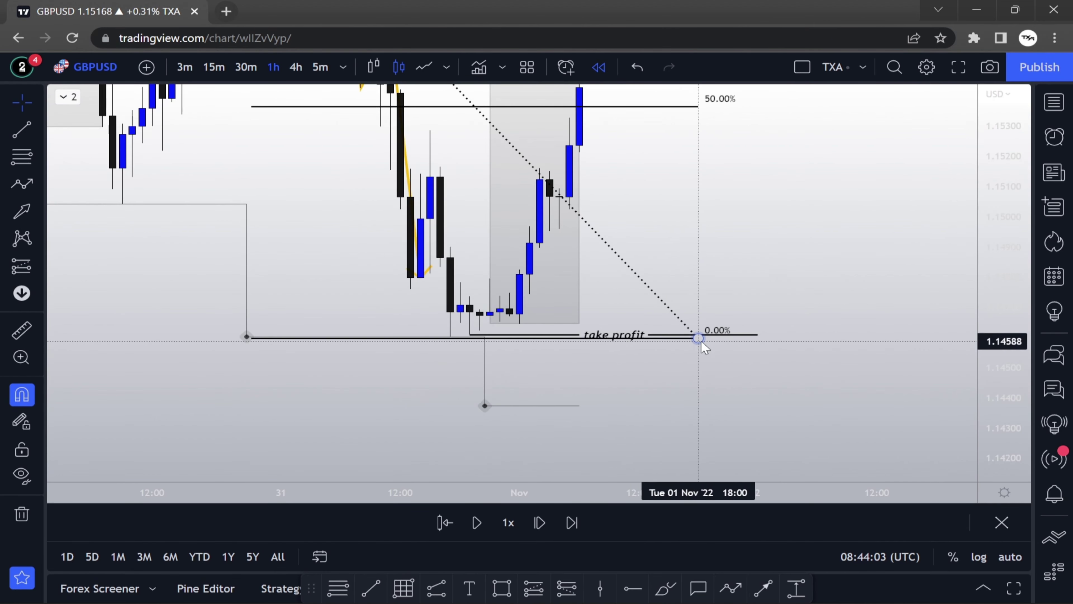
pyautogui.moveTo(699, 340); pyautogui.dragTo(719, 350)
pyautogui.moveTo(1018, 161); pyautogui.dragTo(1014, 294)
pyautogui.moveTo(794, 239); pyautogui.dragTo(831, 317)
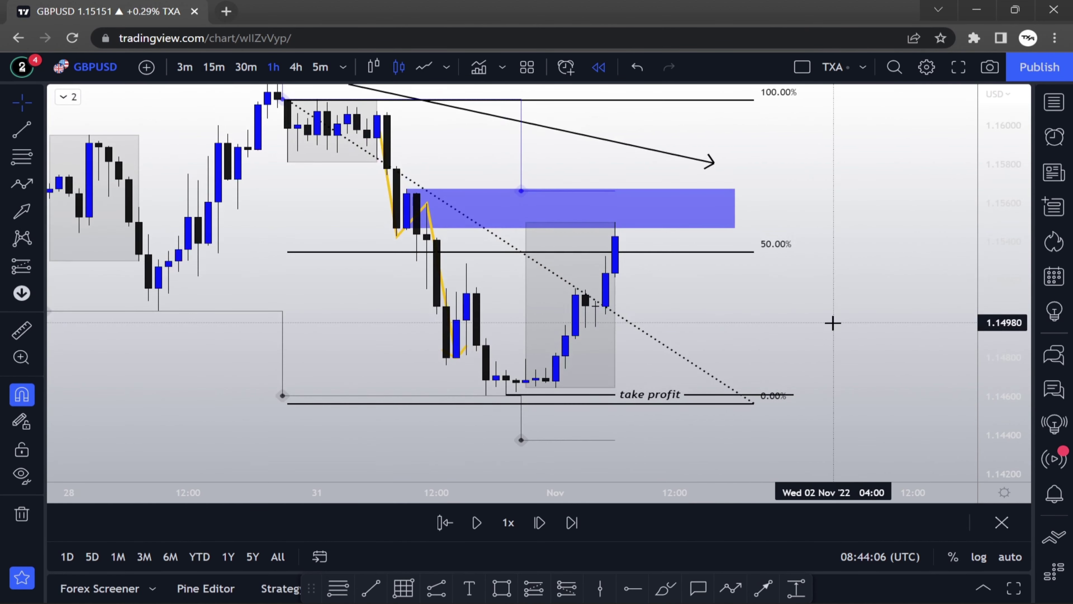
# Step: Switch the chart to 15m and lay a Gann box over the blue zone from Mon 31 Oct 09:00 at 1.15469 to Tue 01 Nov 18:00 at 1.15669
pyautogui.click(214, 66)
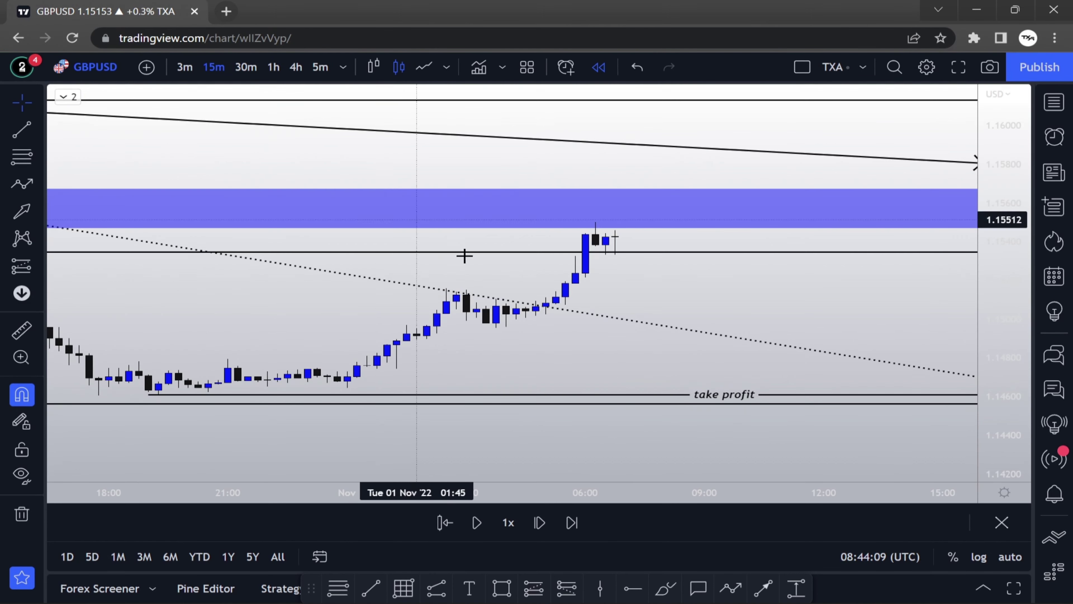
pyautogui.hscroll(3, 524, 262)
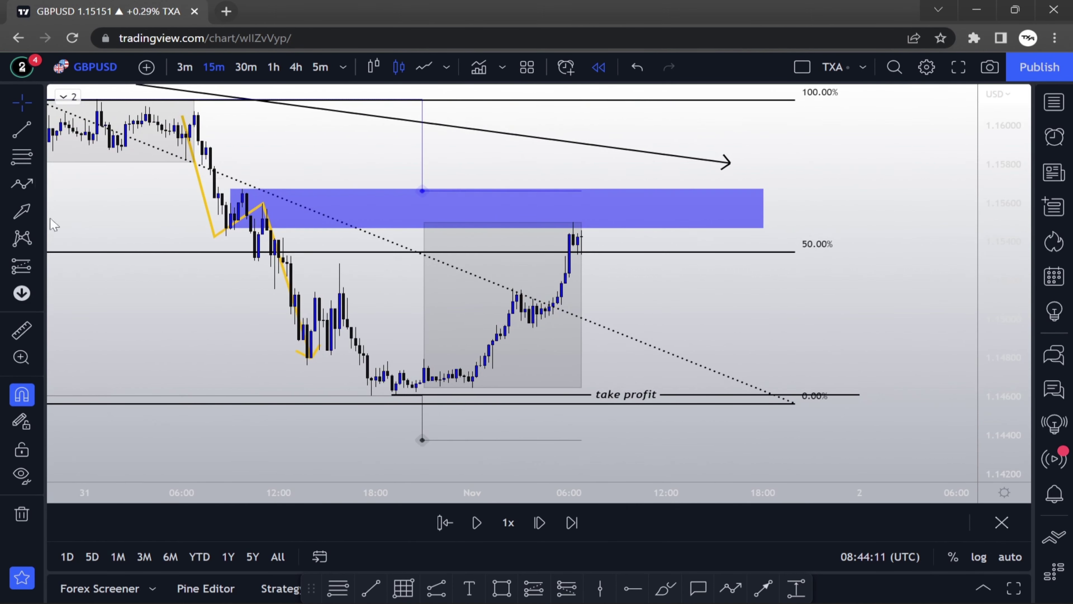
pyautogui.click(403, 588)
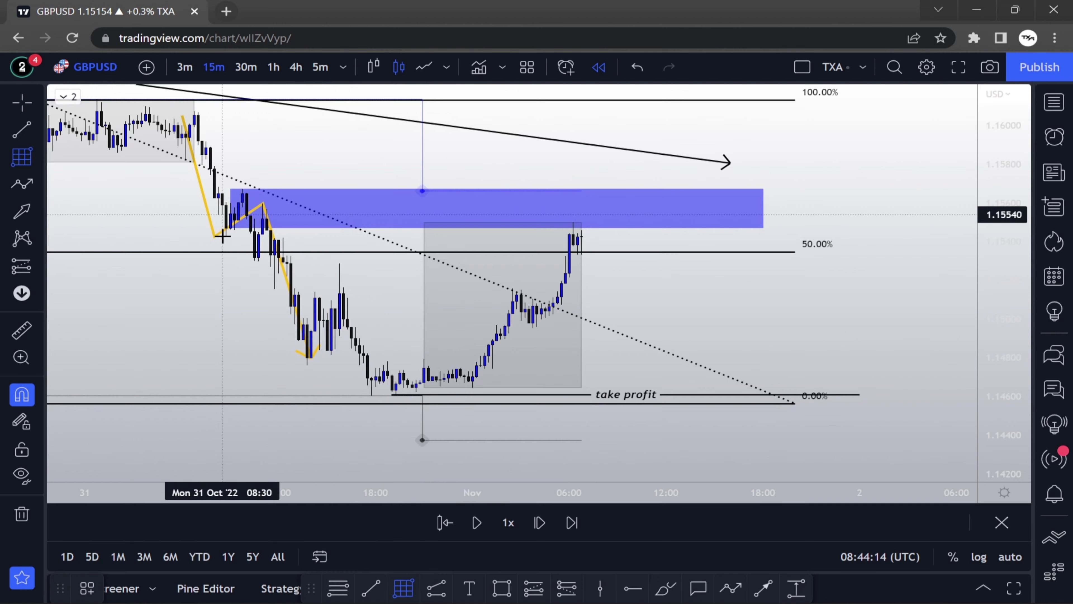
pyautogui.moveTo(230, 228)
pyautogui.mouseDown()
pyautogui.moveTo(691, 159)
pyautogui.moveTo(766, 190)
pyautogui.mouseUp()
pyautogui.doubleClick(763, 191)
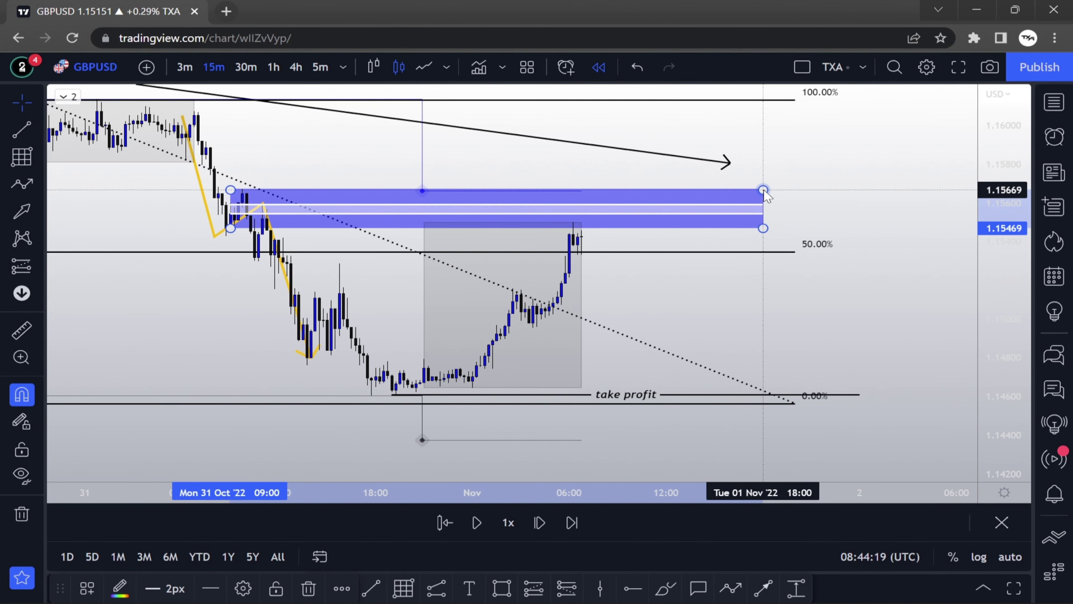
pyautogui.click(700, 93)
pyautogui.click(829, 288)
pyautogui.moveTo(829, 287); pyautogui.dragTo(719, 341)
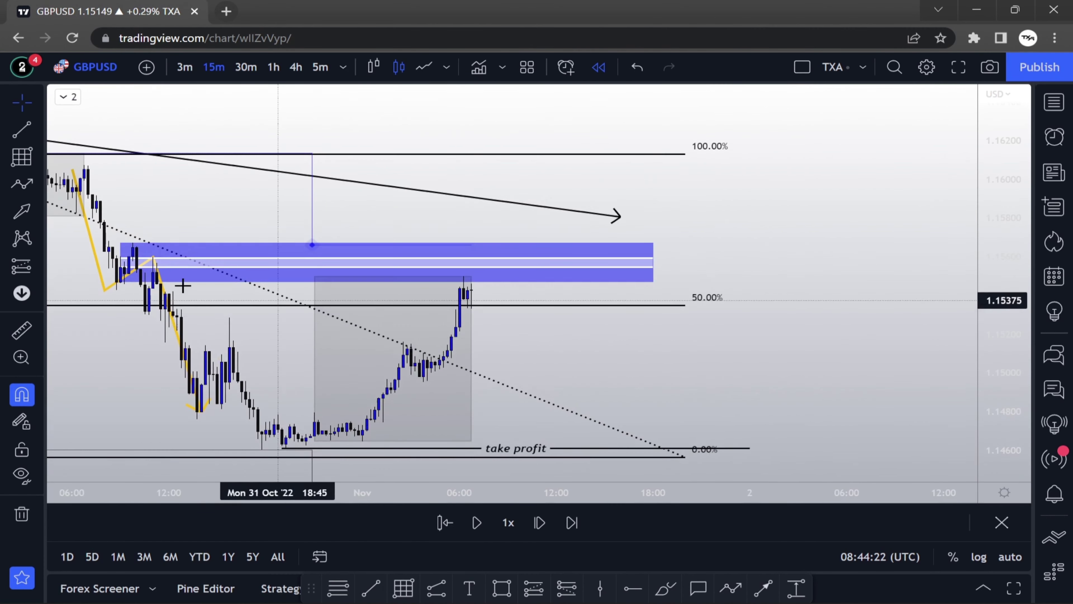
# Step: Brush a red projected price path from the latest candle through the blue zone down to an arrowhead at the take profit line
pyautogui.click(39, 212)
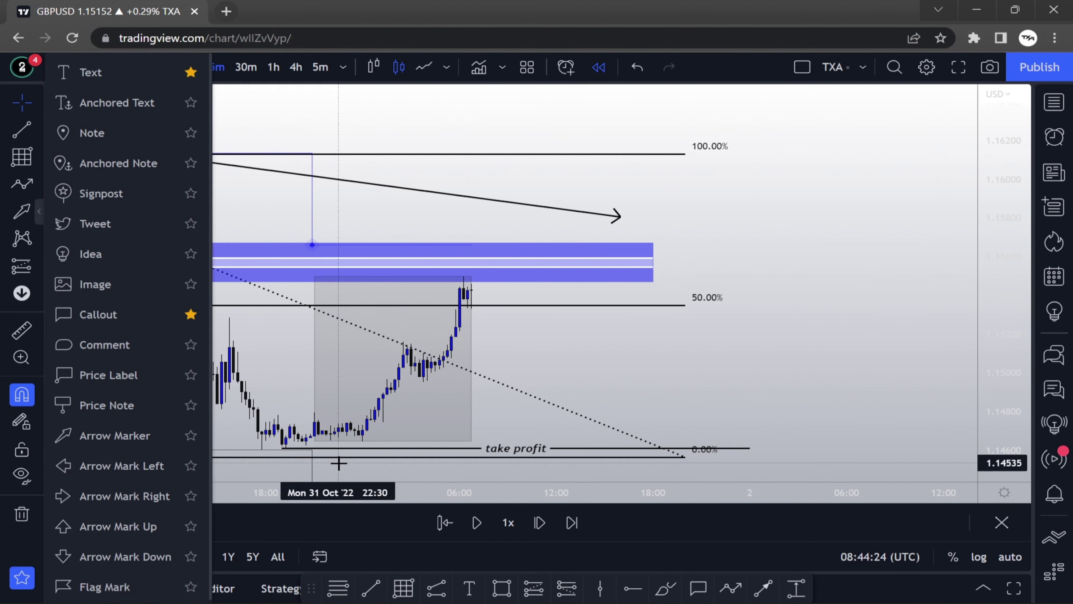
pyautogui.click(39, 184)
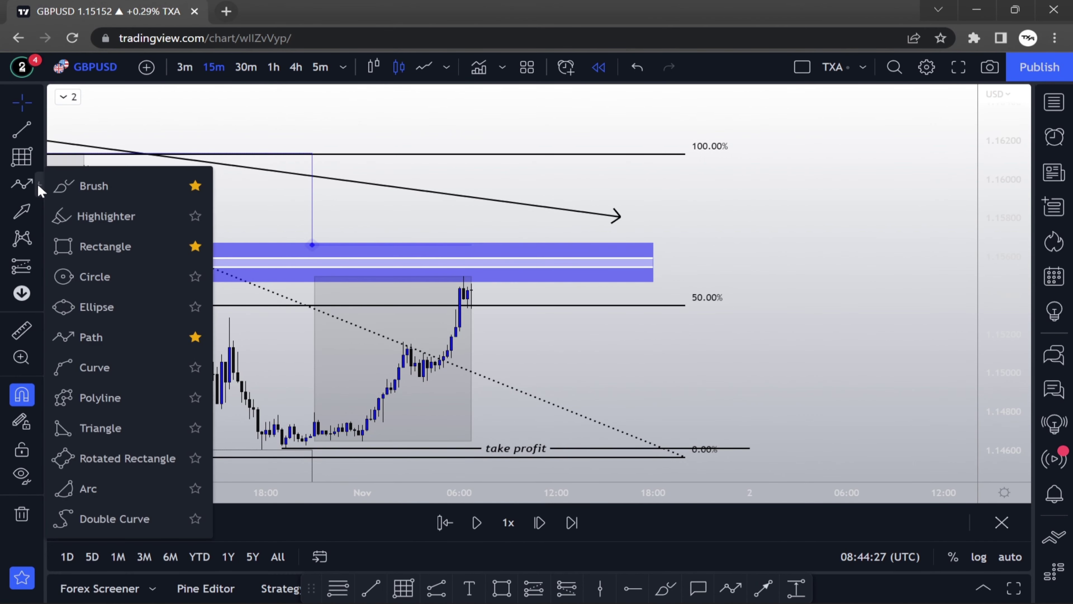
pyautogui.click(106, 213)
pyautogui.moveTo(471, 291)
pyautogui.mouseDown()
pyautogui.moveTo(493, 261)
pyautogui.moveTo(590, 263)
pyautogui.moveTo(601, 253)
pyautogui.moveTo(614, 309)
pyautogui.moveTo(761, 470)
pyautogui.mouseUp()
pyautogui.moveTo(701, 435)
pyautogui.mouseDown()
pyautogui.moveTo(775, 478)
pyautogui.moveTo(731, 430)
pyautogui.moveTo(710, 446)
pyautogui.mouseUp()
pyautogui.scroll(2, 491, 306)
# Step: Try a short red brush curve from the blue zone's lower edge down to the 50% level, and undo it
pyautogui.moveTo(472, 283)
pyautogui.mouseDown()
pyautogui.moveTo(503, 274)
pyautogui.moveTo(515, 304)
pyautogui.mouseUp()
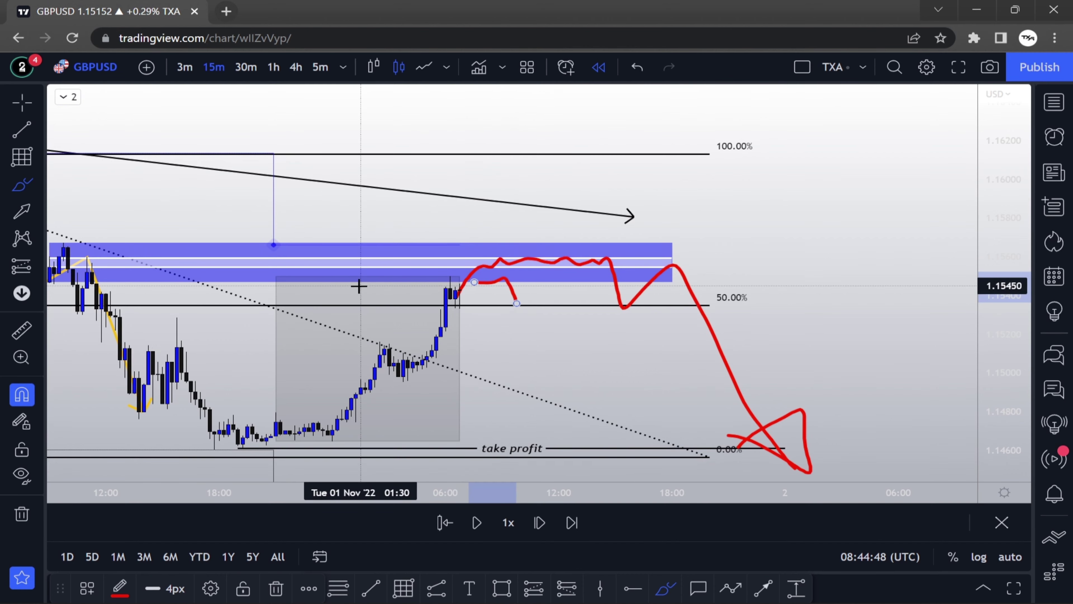
pyautogui.scroll(-1, 502, 282)
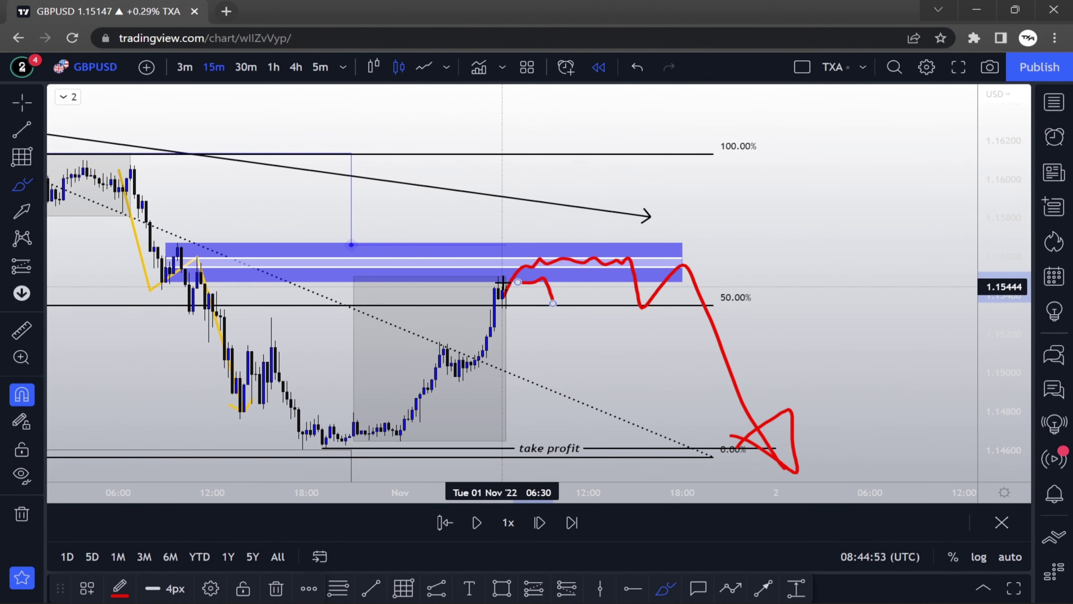
pyautogui.hotkey('ctrl', 'z')
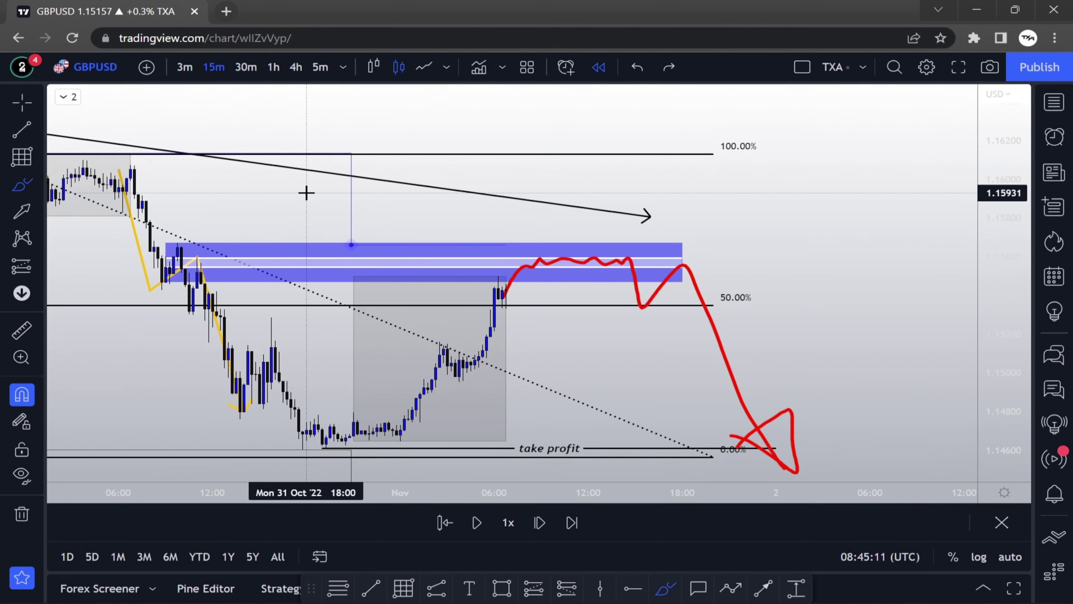
# Step: Advance the replay candle by candle to about 10:30 on Tue 01 Nov
pyautogui.click(540, 523)
pyautogui.click(540, 523)
pyautogui.click(542, 524)
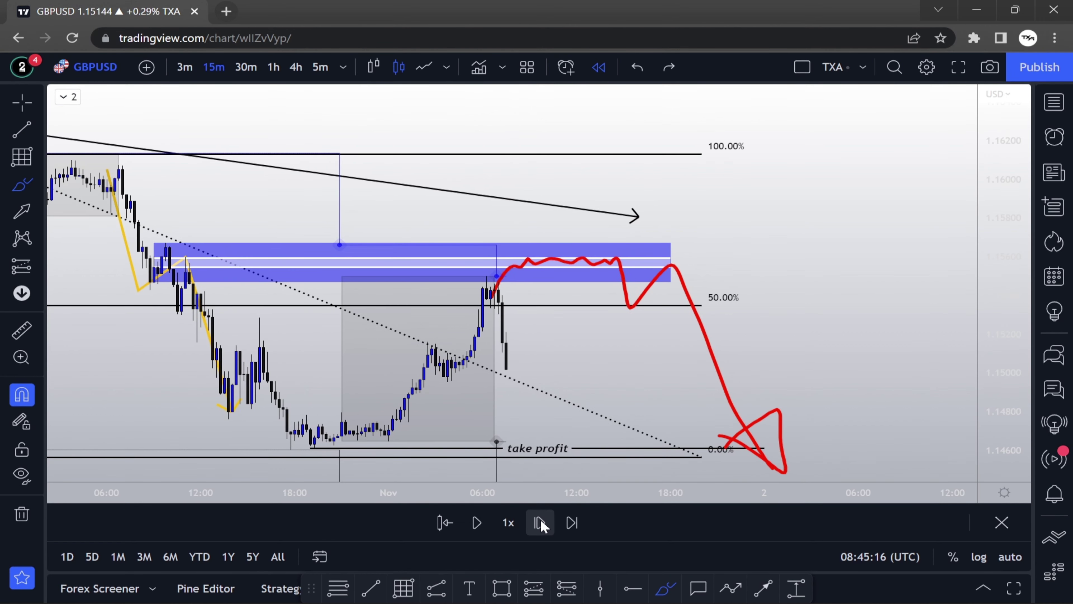
pyautogui.click(542, 524)
pyautogui.scroll(6, 509, 453)
pyautogui.click(540, 523)
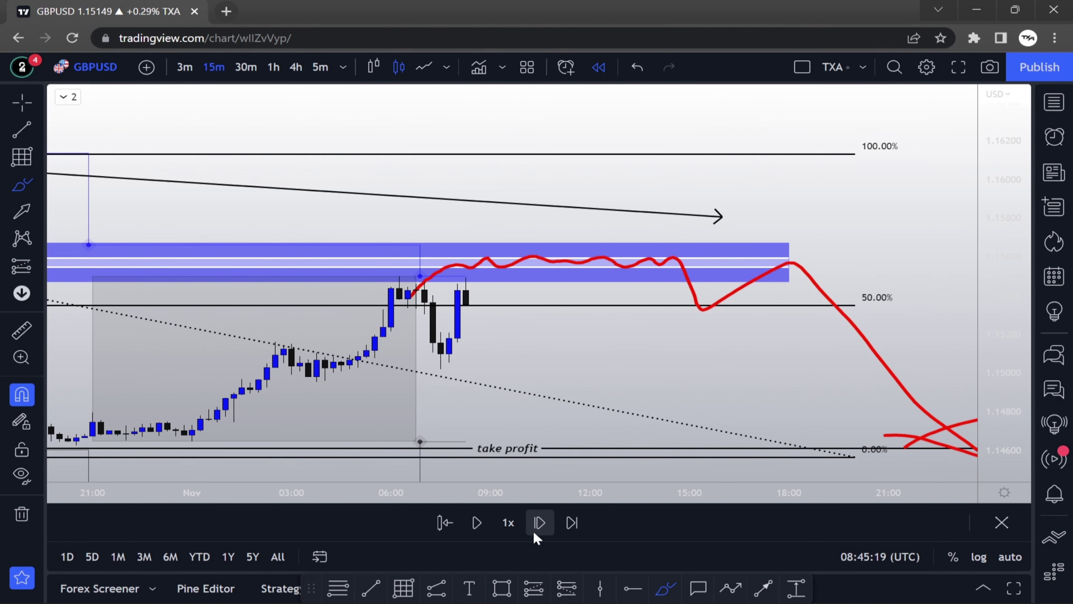
pyautogui.click(540, 522)
pyautogui.click(540, 522)
pyautogui.click(535, 533)
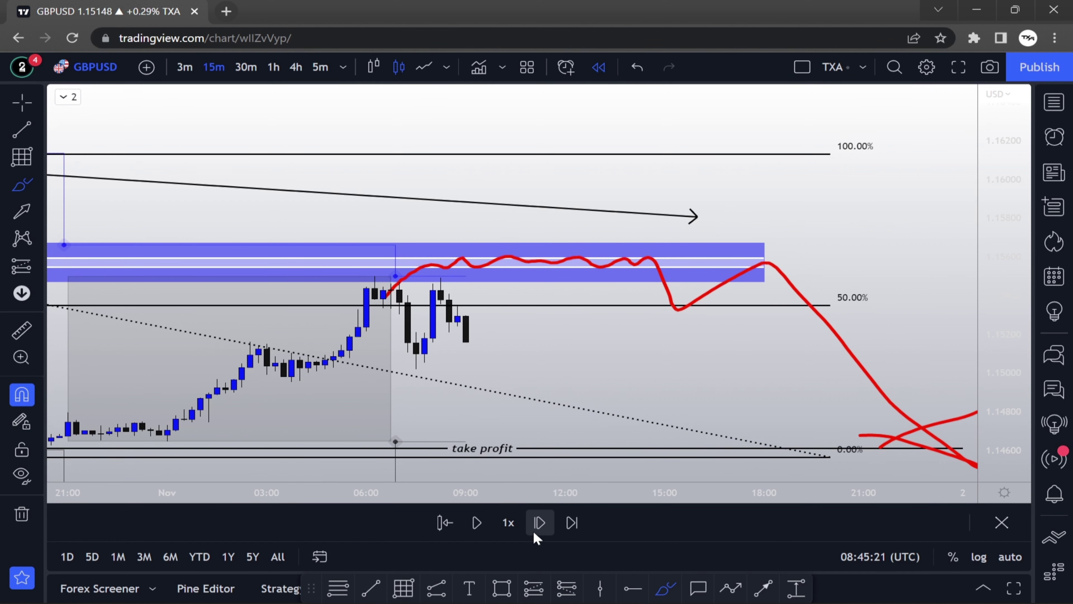
pyautogui.click(535, 533)
pyautogui.click(535, 533)
pyautogui.click(535, 533)
pyautogui.click(535, 533)
pyautogui.click(535, 534)
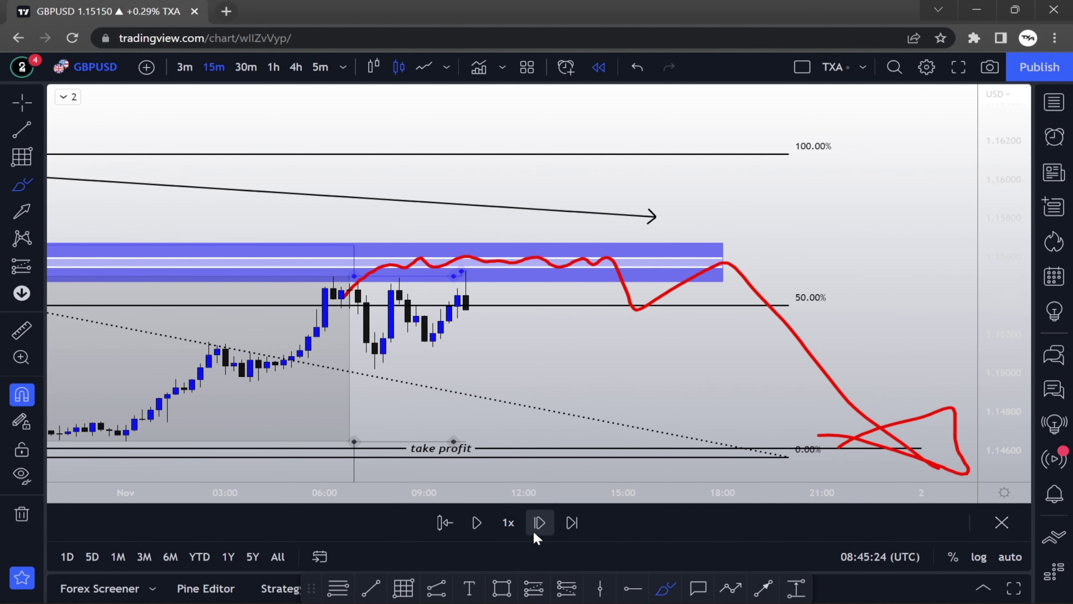
pyautogui.click(535, 534)
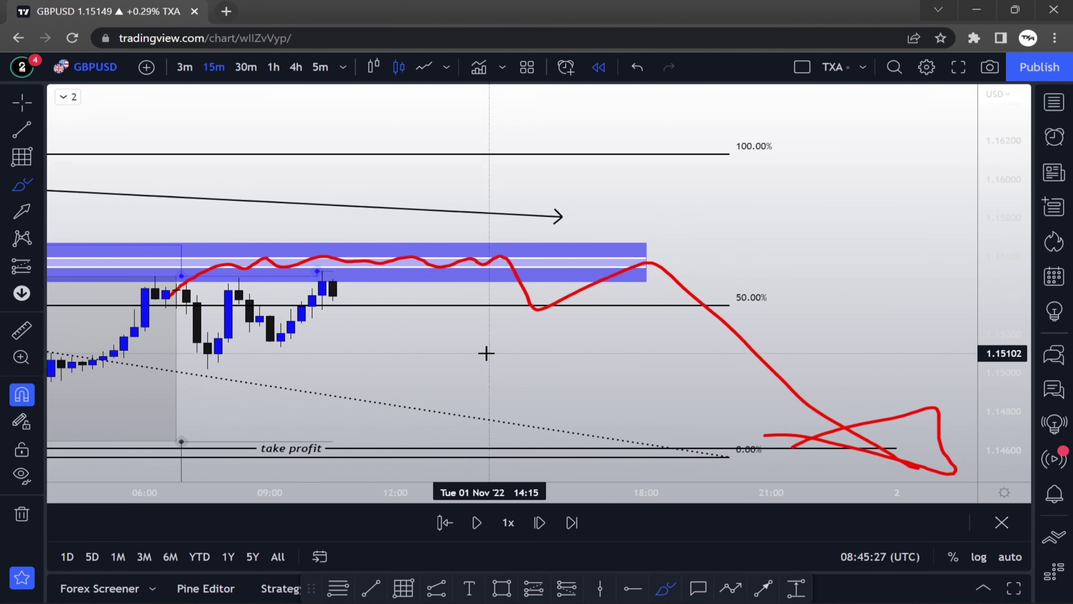
# Step: Step the replay forward to the 12:15 candle on Tue 01 Nov, where price has entered the blue zone
pyautogui.scroll(3, 683, 319)
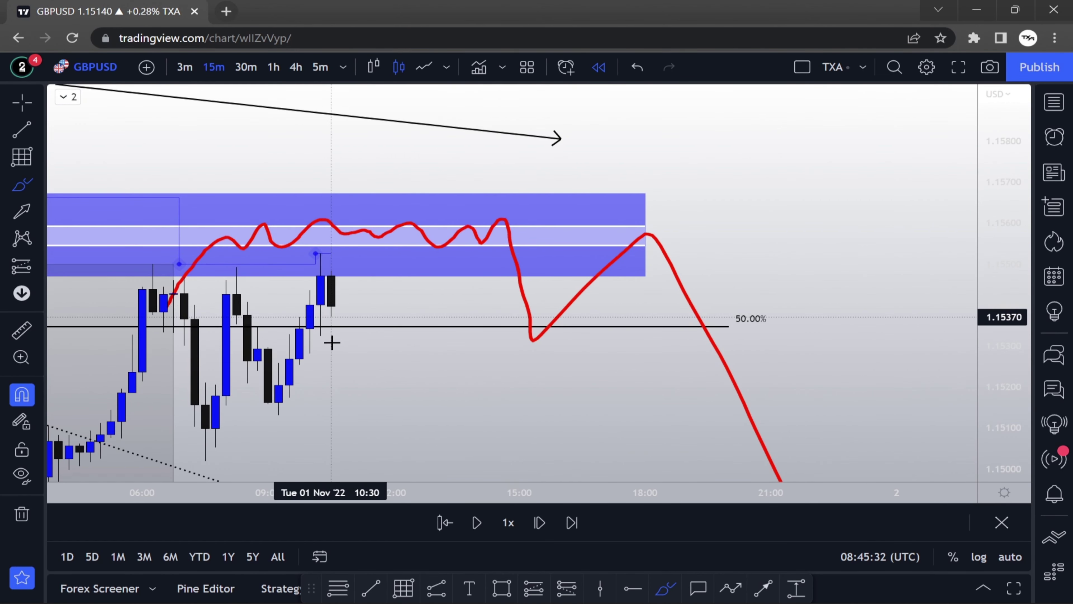
pyautogui.click(540, 524)
pyautogui.click(540, 523)
pyautogui.click(540, 523)
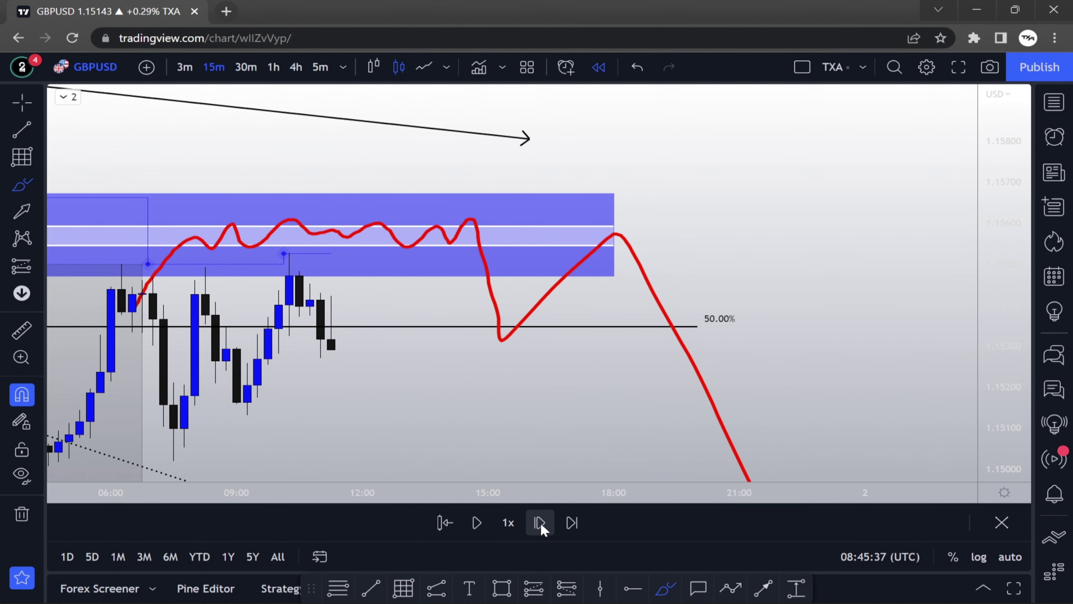
pyautogui.click(540, 524)
pyautogui.click(540, 523)
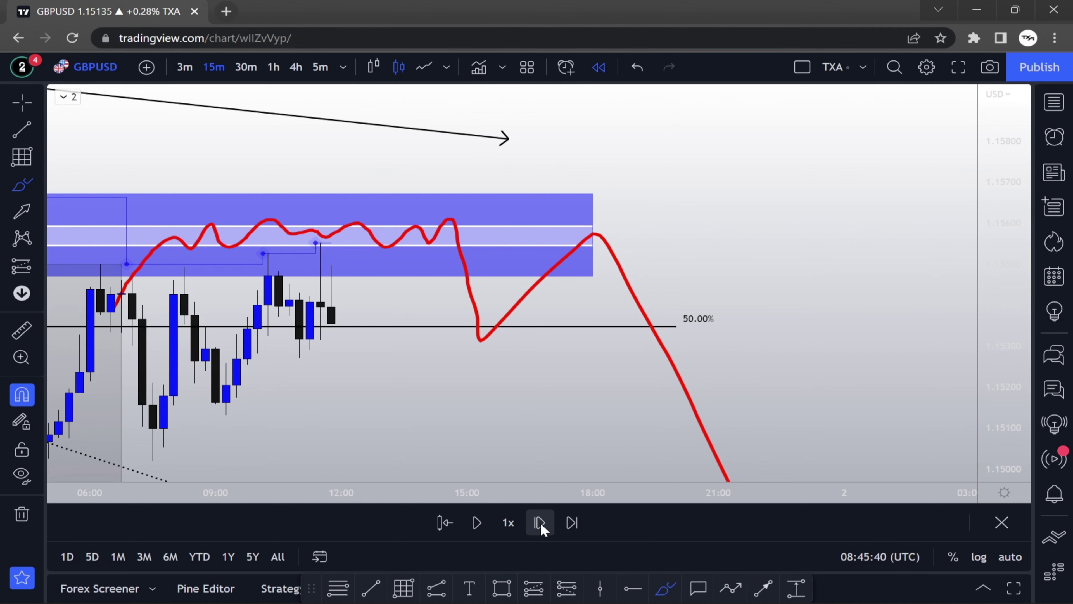
pyautogui.click(540, 524)
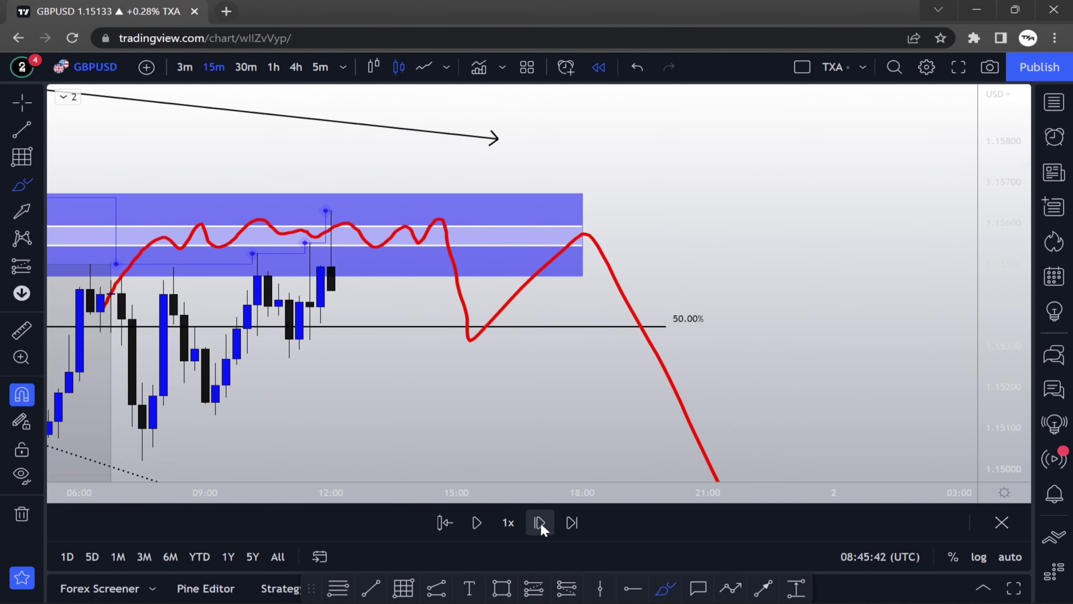
pyautogui.click(540, 524)
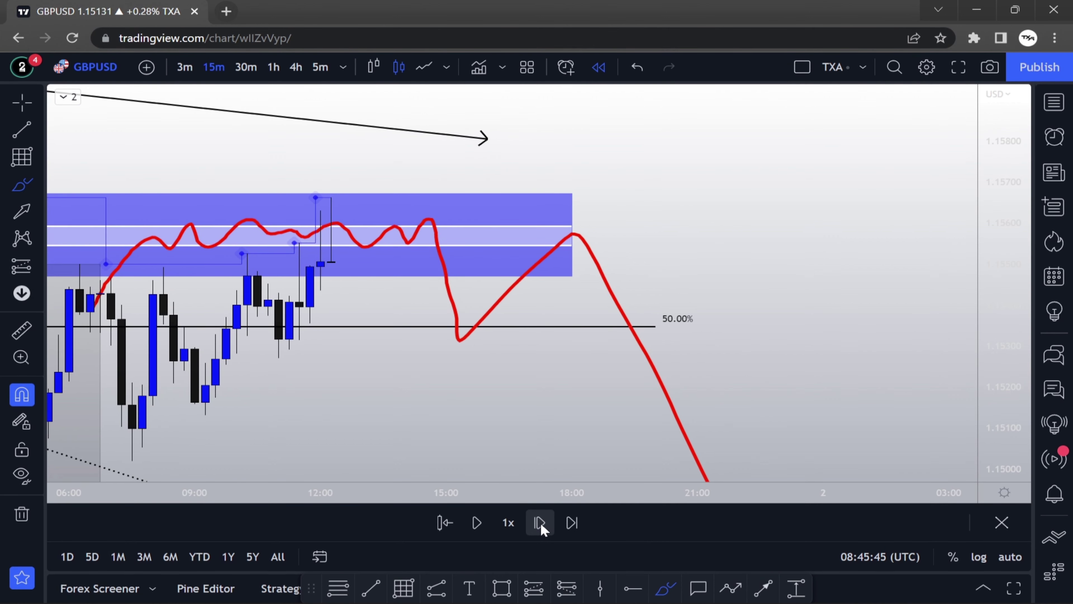
pyautogui.click(540, 529)
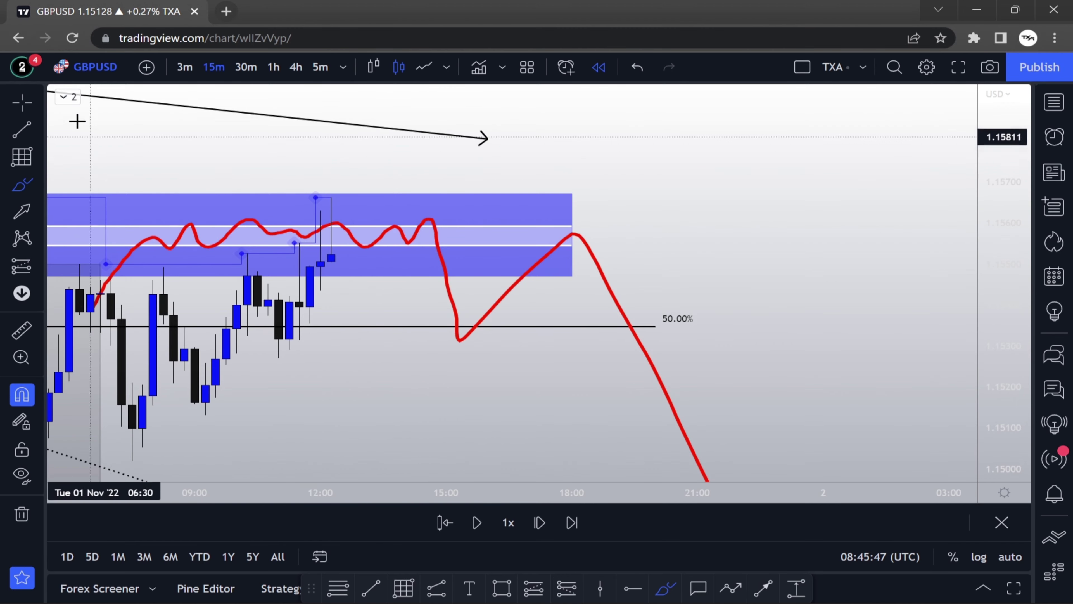
# Step: Delete the red brushed price path
pyautogui.click(31, 104)
pyautogui.click(432, 223)
pyautogui.press('Delete')
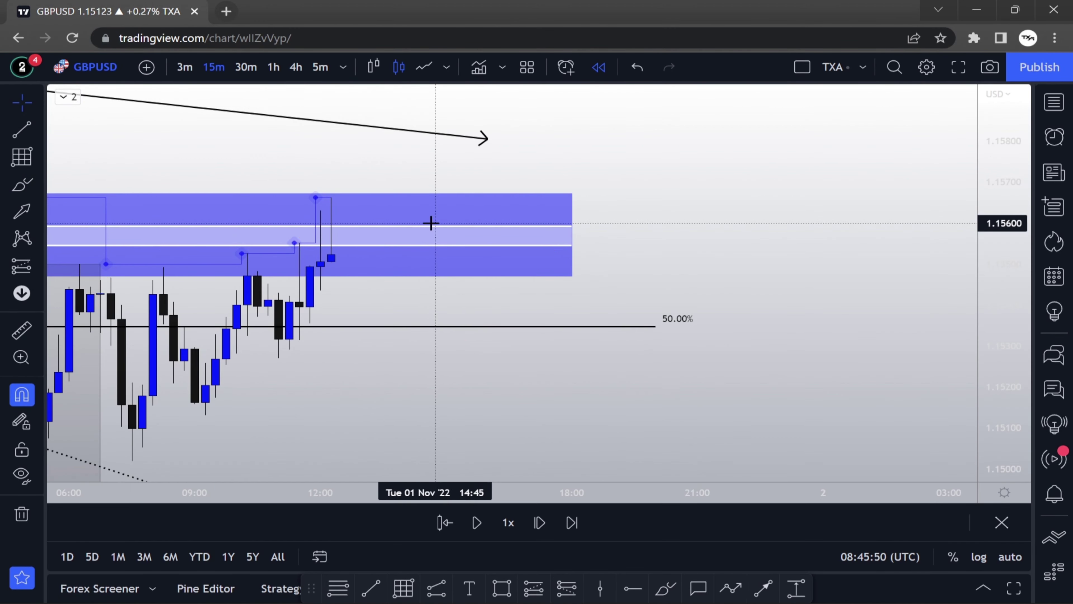
# Step: Review the price action around the blue zone and advance the replay to the 13:15 candle on Tue 01 Nov
pyautogui.scroll(-1, 379, 288)
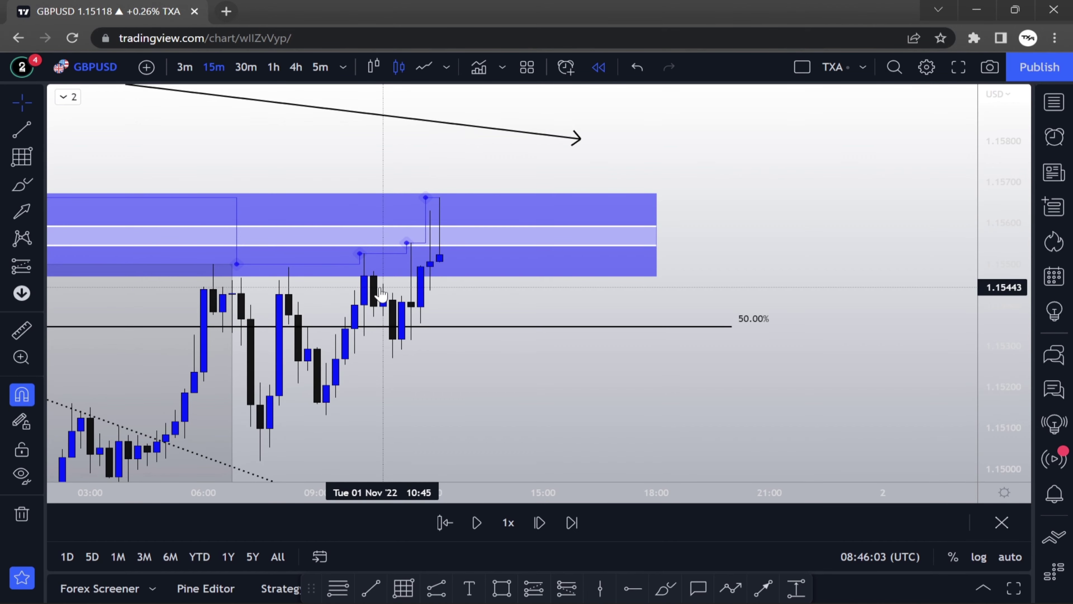
pyautogui.hscroll(-5, 382, 294)
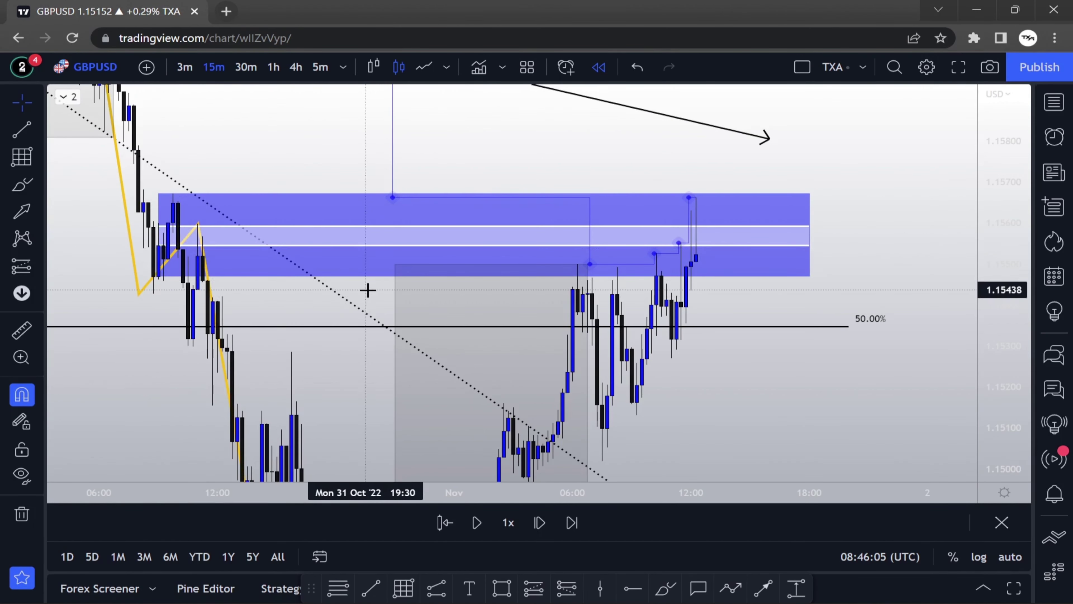
pyautogui.scroll(3, 510, 365)
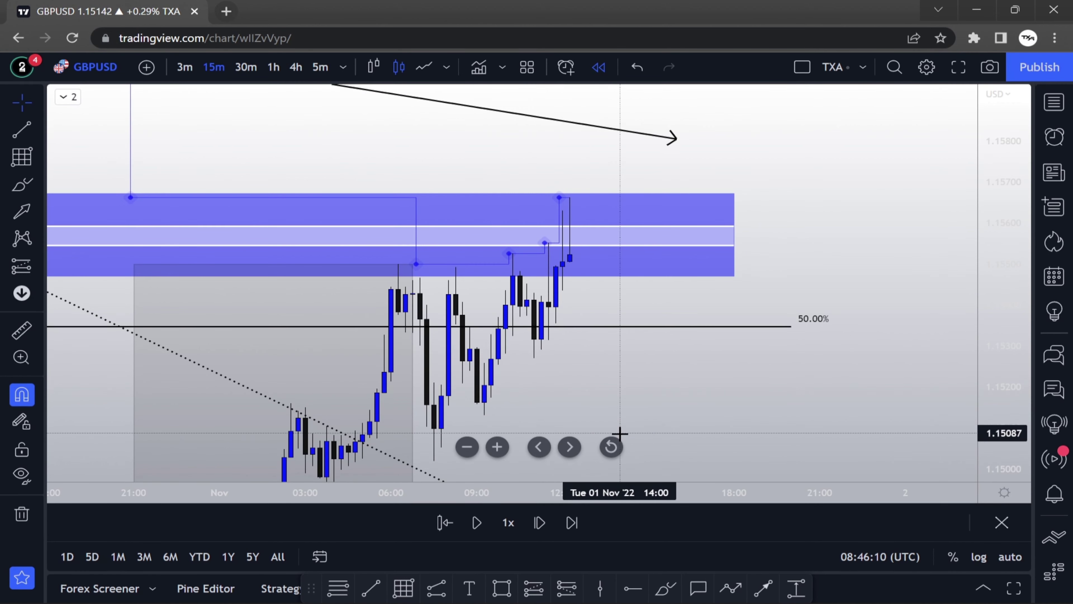
pyautogui.click(536, 526)
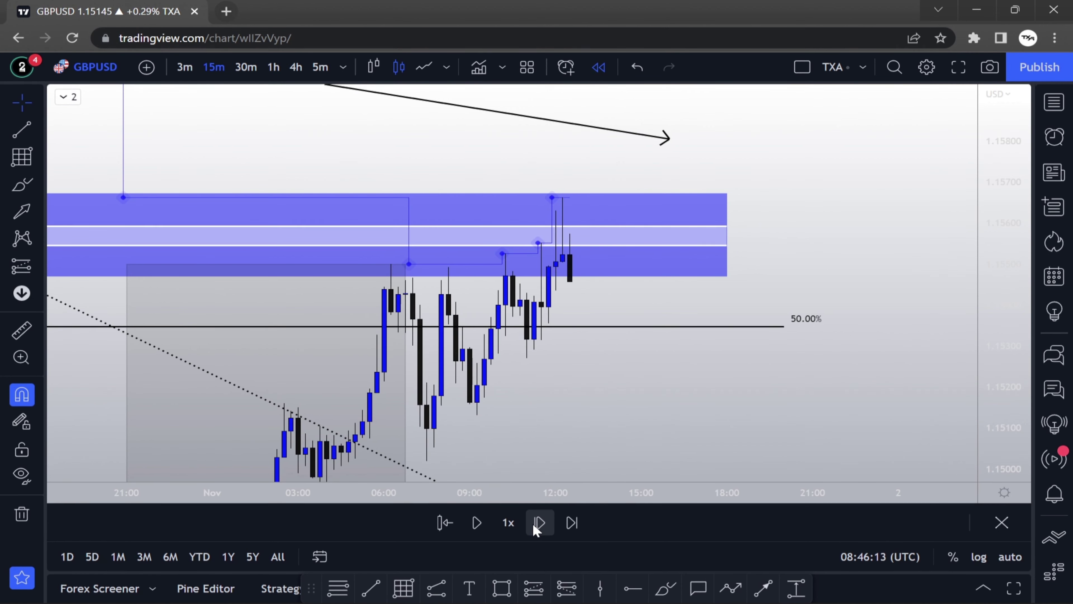
pyautogui.scroll(3, 528, 296)
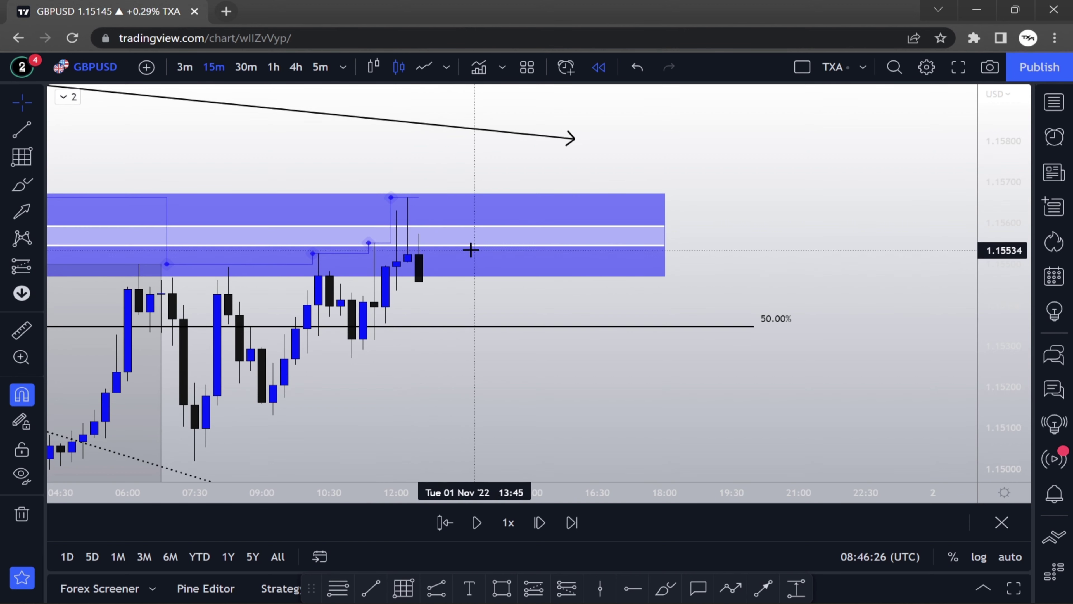
pyautogui.click(452, 239)
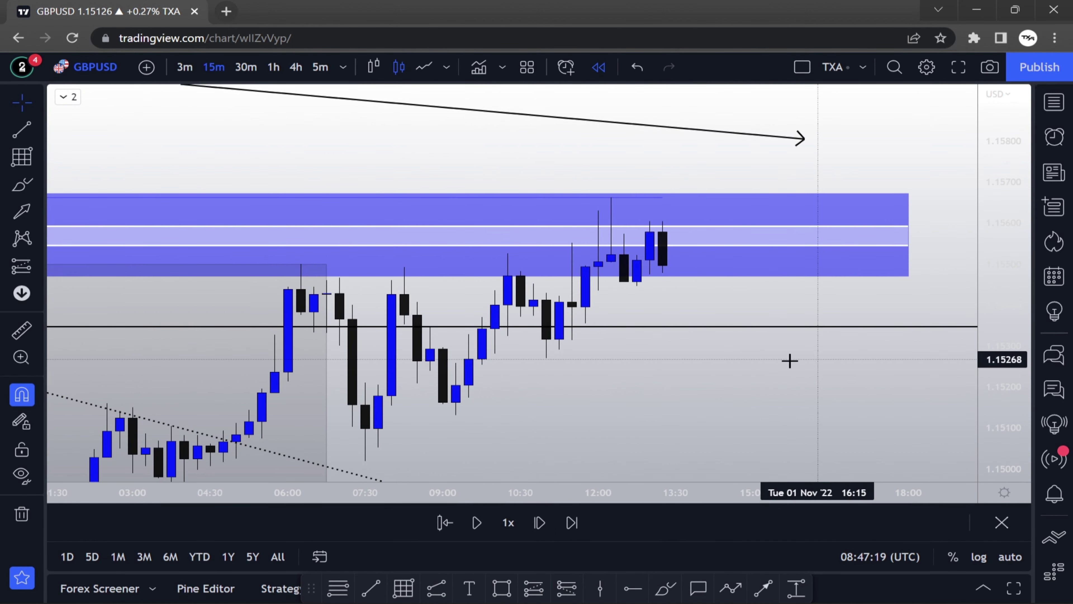
# Step: Circle the 13:00 and 13:15 candles inside the blue zone with the red brush
pyautogui.click(22, 185)
pyautogui.moveTo(671, 228)
pyautogui.mouseDown()
pyautogui.moveTo(628, 223)
pyautogui.moveTo(646, 266)
pyautogui.moveTo(640, 210)
pyautogui.mouseUp()
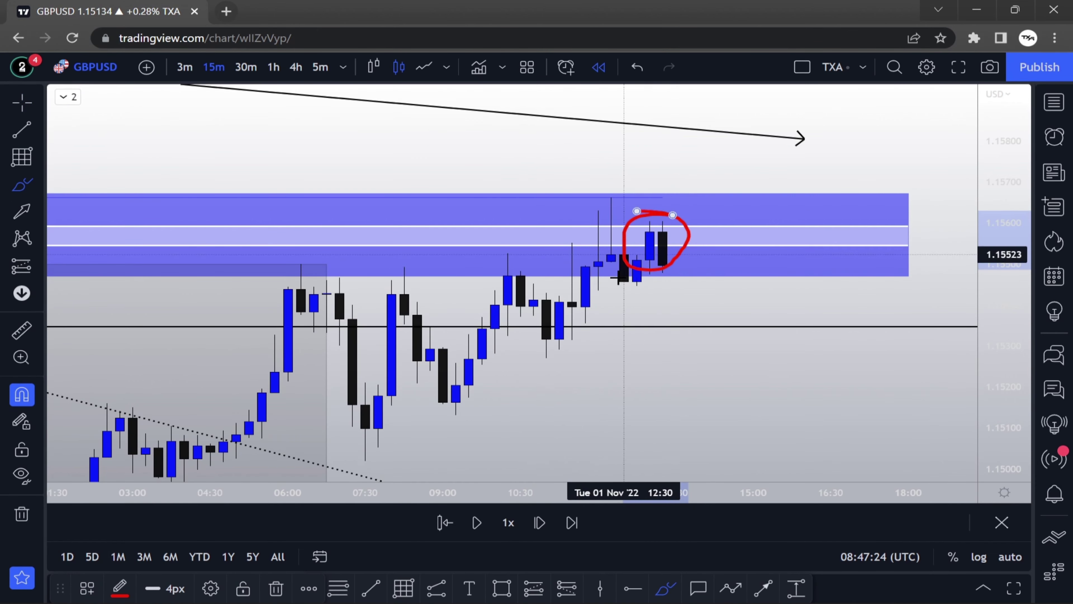
pyautogui.scroll(-8, 637, 255)
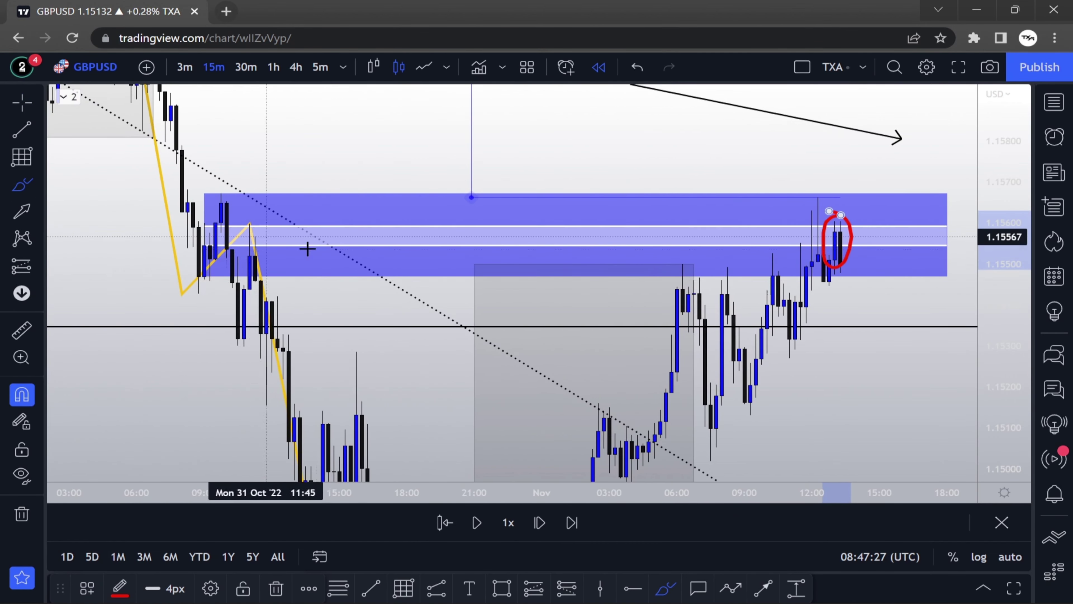
pyautogui.scroll(5, 405, 290)
# Step: Place a short position at the 13:15 candle on Tue 01 Nov with its entry at 1.15496
pyautogui.moveTo(989, 383); pyautogui.dragTo(997, 309)
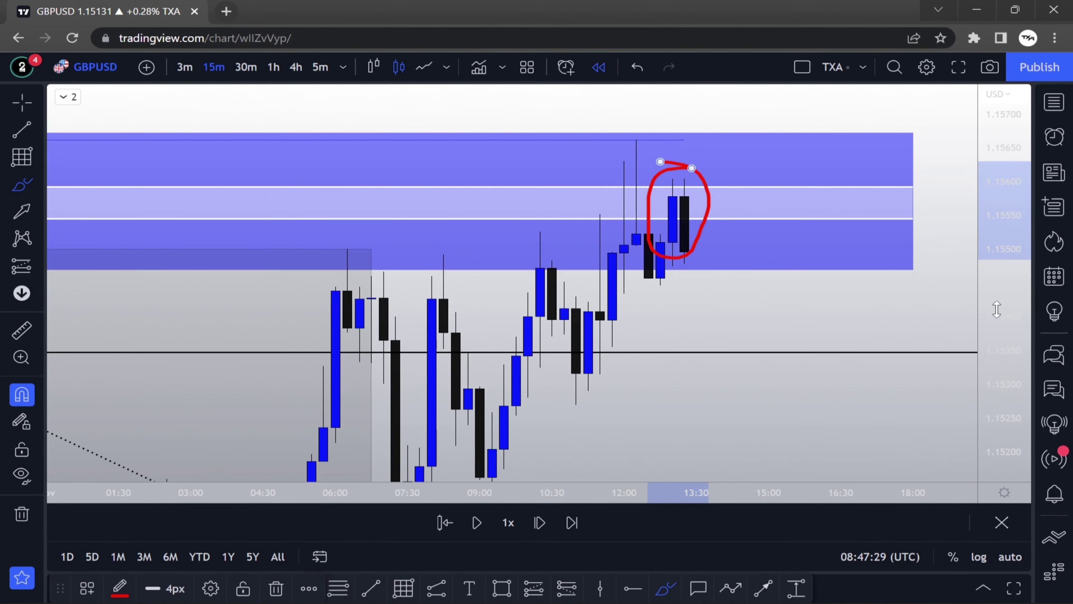
pyautogui.scroll(3, 742, 304)
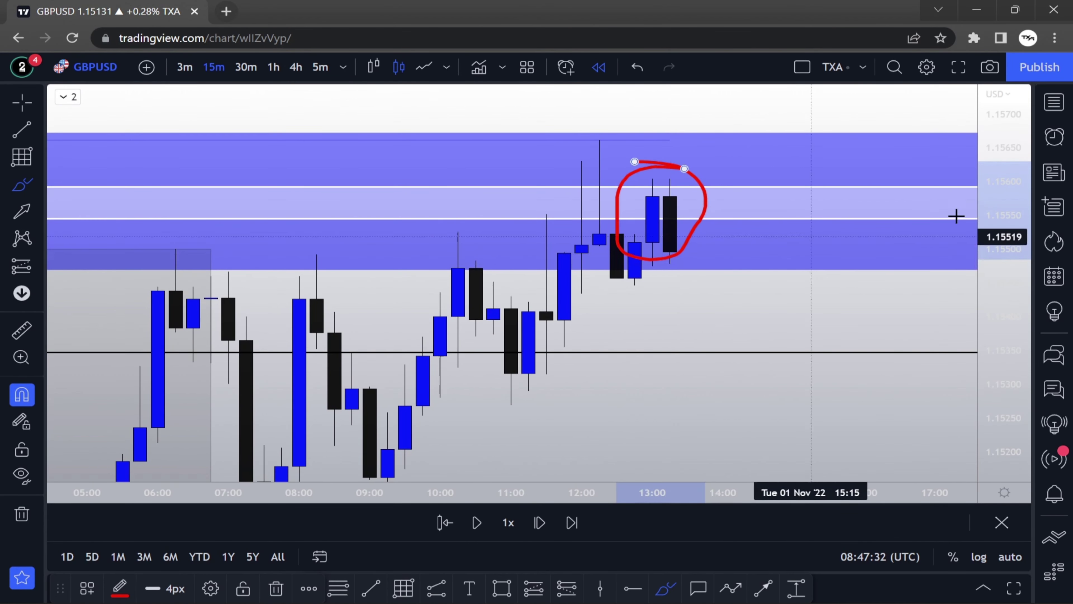
pyautogui.moveTo(1006, 138); pyautogui.dragTo(1002, 328)
pyautogui.moveTo(1001, 410); pyautogui.dragTo(997, 303)
pyautogui.hscroll(5, 529, 322)
pyautogui.click(39, 267)
pyautogui.click(64, 300)
pyautogui.click(461, 254)
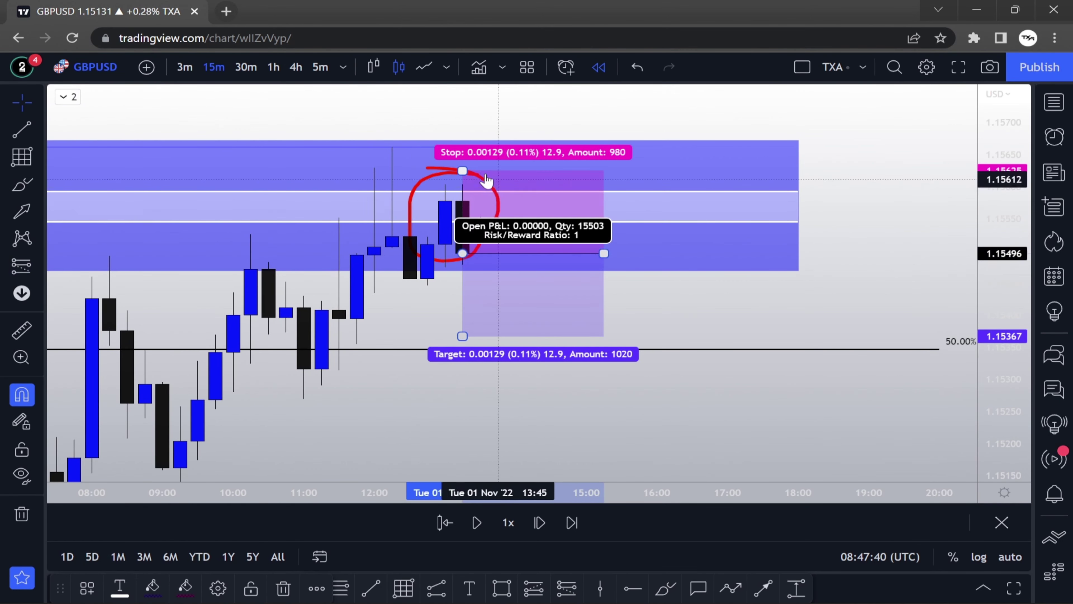
# Step: Set the short position's stop to 1.15578 and its target to 1.14641, just above the take profit line
pyautogui.moveTo(462, 171); pyautogui.dragTo(462, 196)
pyautogui.moveTo(781, 386); pyautogui.dragTo(862, 244)
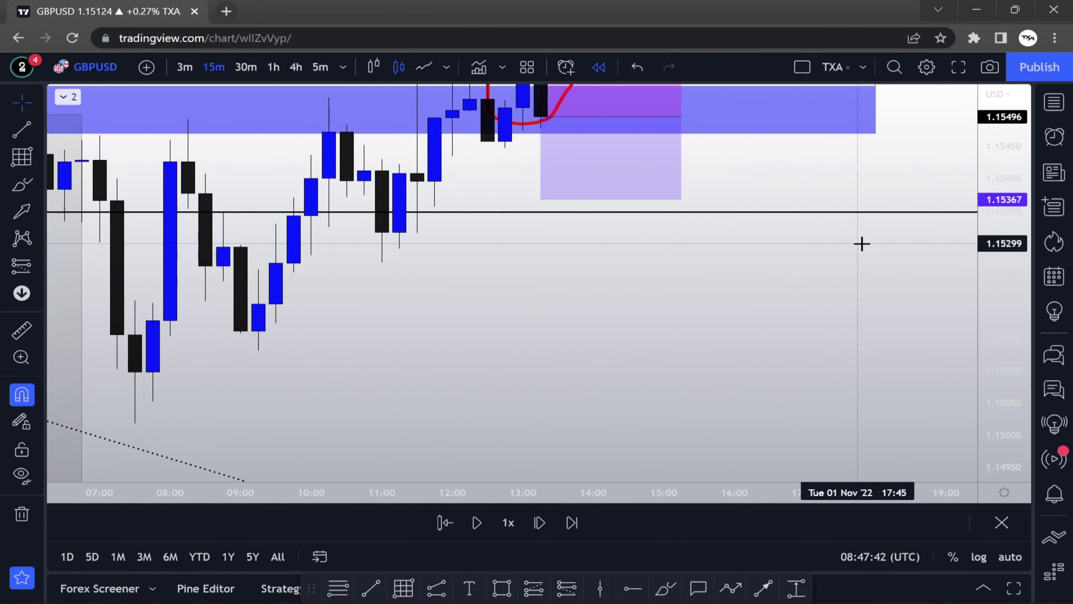
pyautogui.scroll(-2, 862, 244)
pyautogui.moveTo(999, 135); pyautogui.dragTo(997, 300)
pyautogui.scroll(-4, 727, 334)
pyautogui.moveTo(755, 336); pyautogui.dragTo(543, 205)
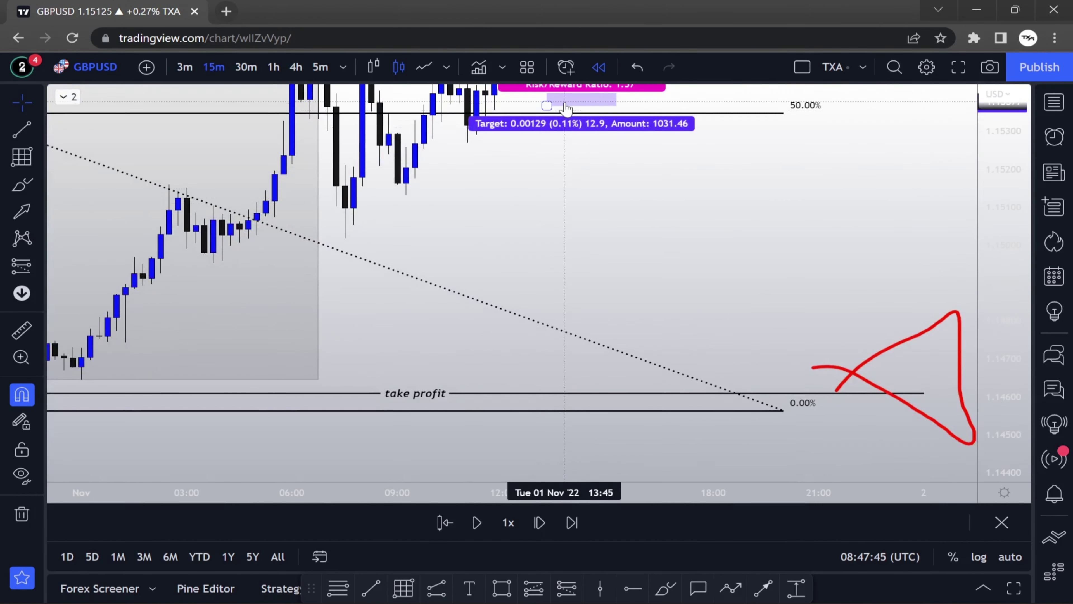
pyautogui.moveTo(547, 106); pyautogui.dragTo(543, 382)
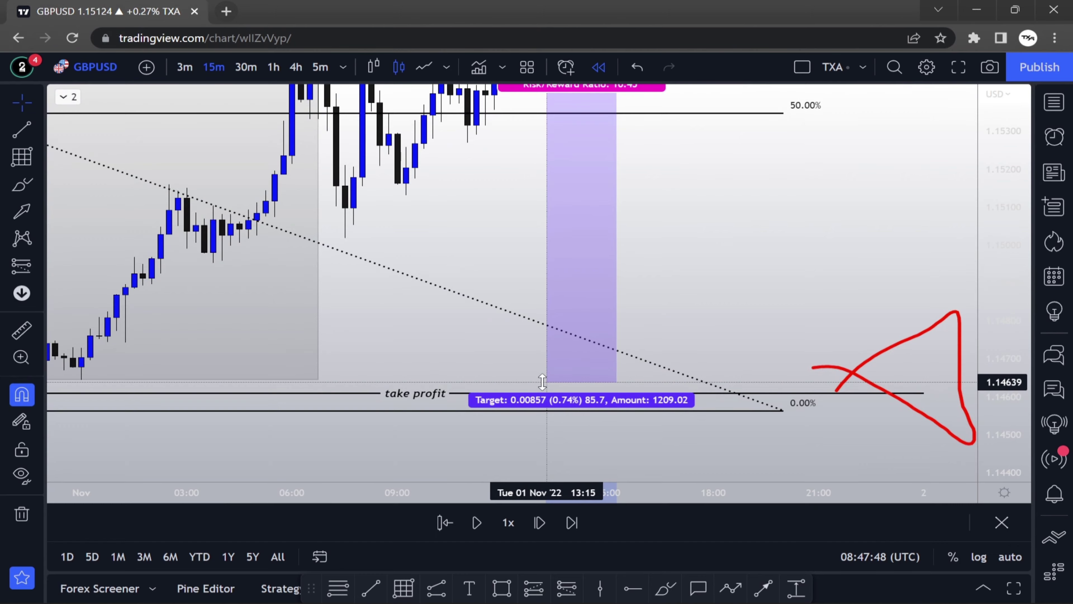
# Step: Extend the short position's width to about 19:15 on Tue 01 Nov
pyautogui.moveTo(588, 209); pyautogui.dragTo(635, 287)
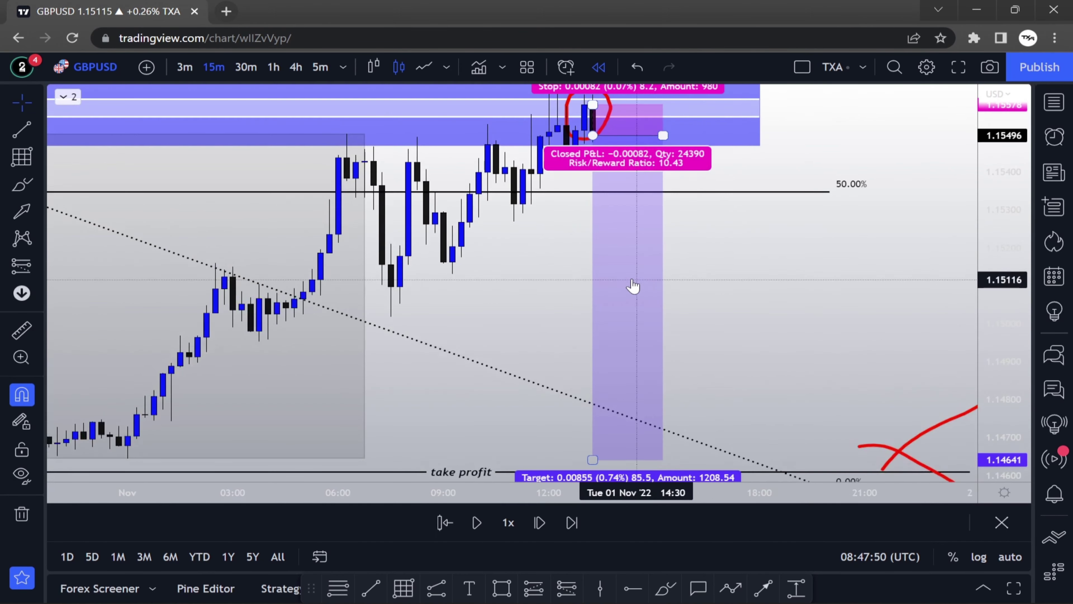
pyautogui.moveTo(980, 216); pyautogui.dragTo(983, 324)
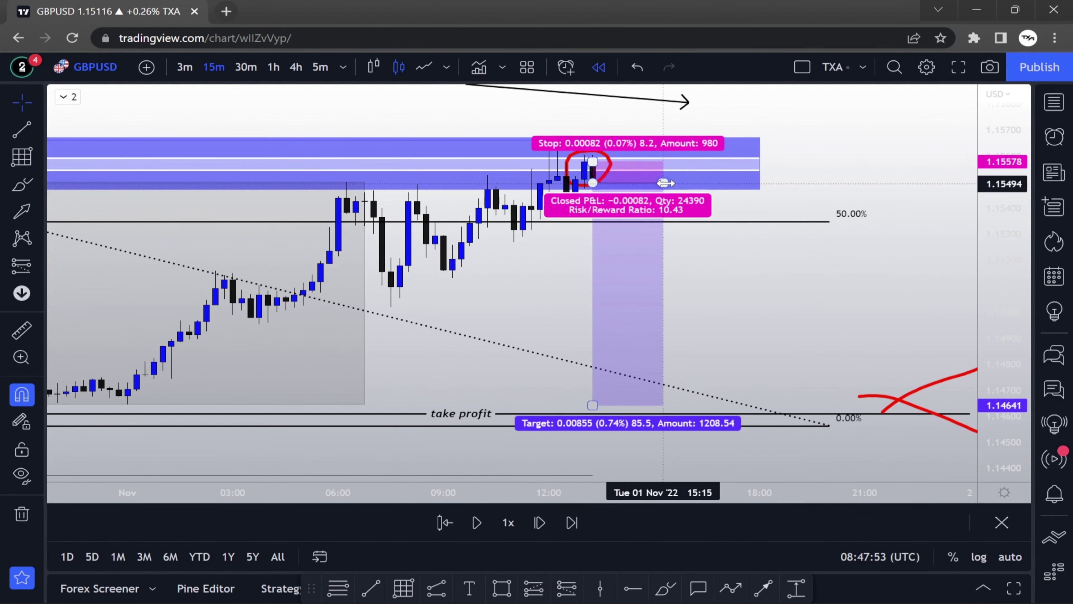
pyautogui.moveTo(664, 182); pyautogui.dragTo(807, 199)
pyautogui.click(839, 244)
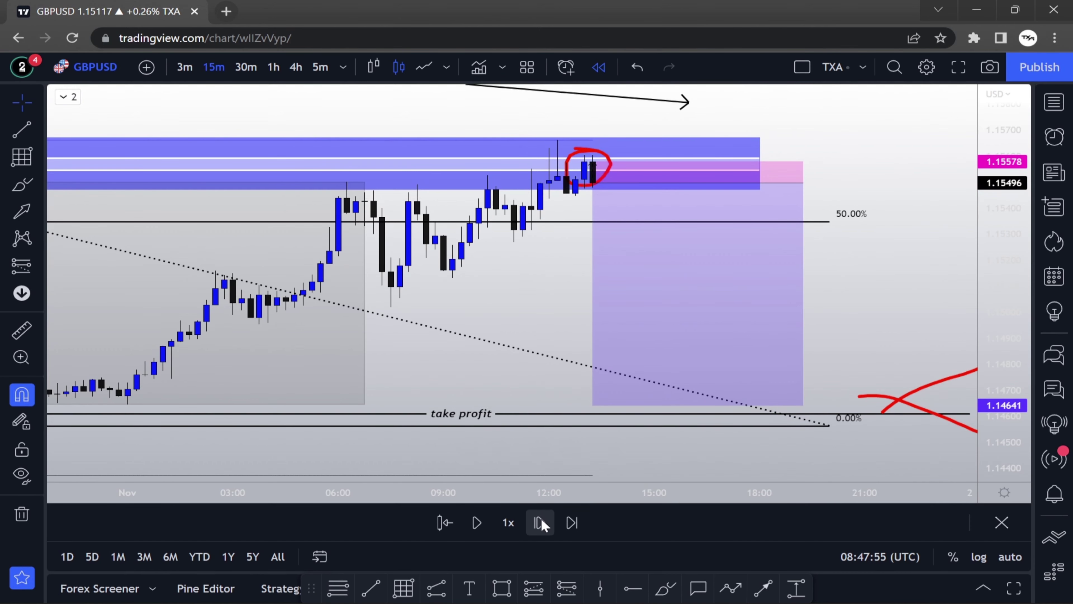
# Step: Advance the replay candle by candle to 15:00 on Tue 01 Nov, until price reaches the short position's target
pyautogui.moveTo(504, 464)
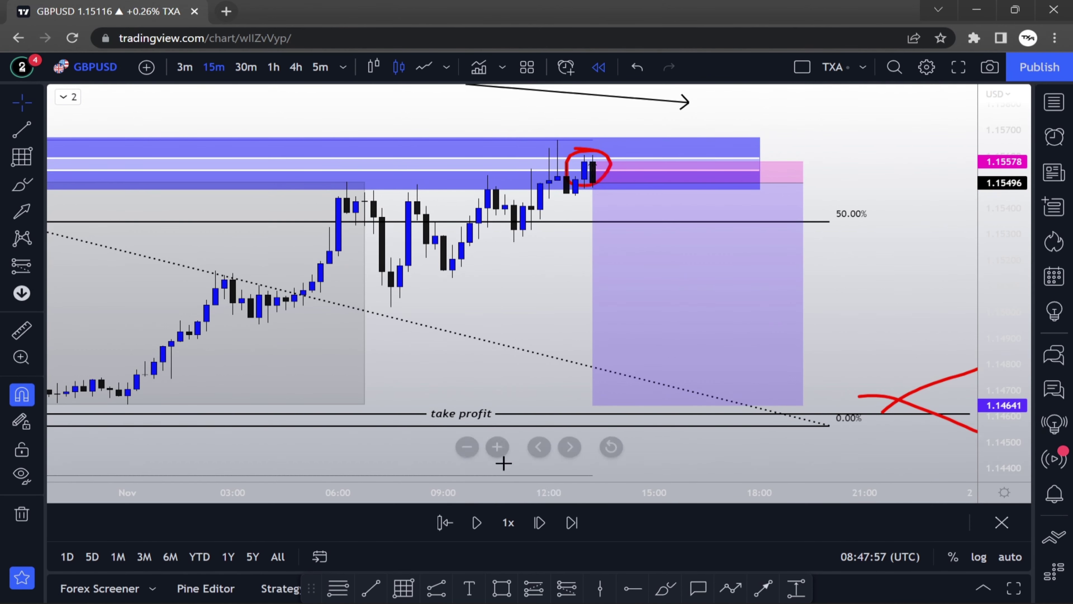
pyautogui.click(540, 523)
pyautogui.click(540, 524)
pyautogui.click(540, 524)
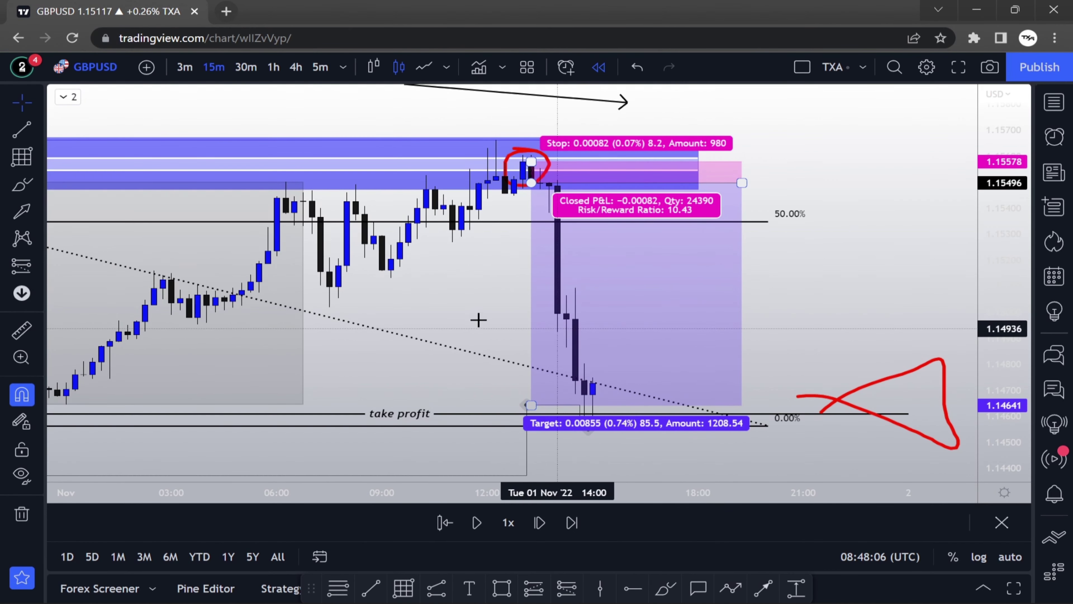
# Step: Review the played-out short trade against the blue zone, the 50% level, the take profit line and the preceding downtrend
pyautogui.scroll(1, 444, 302)
pyautogui.scroll(-3, 443, 302)
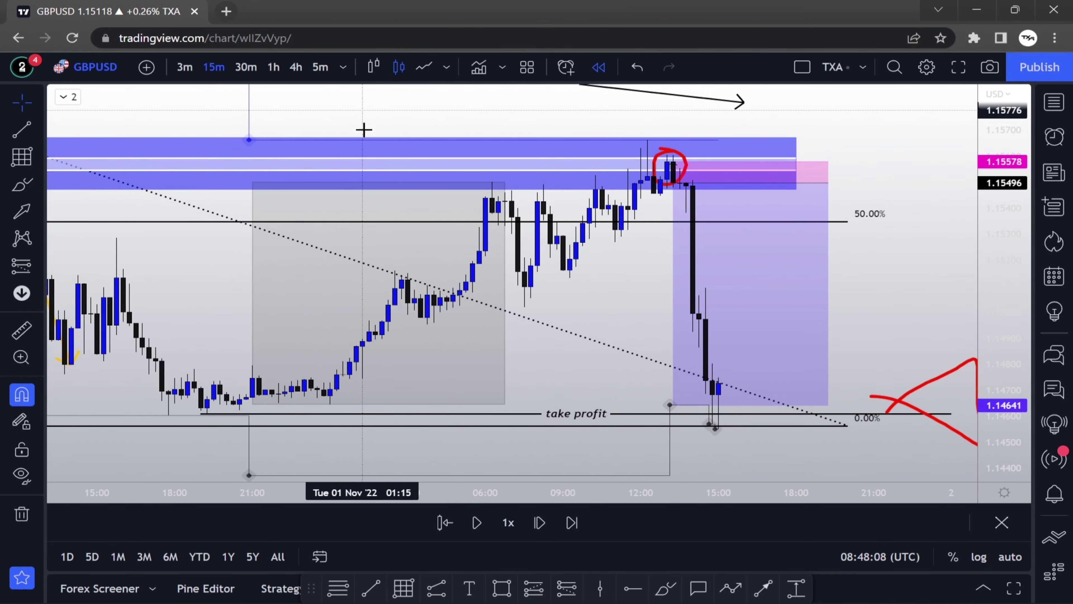
pyautogui.scroll(-2, 372, 160)
pyautogui.scroll(-1, 376, 186)
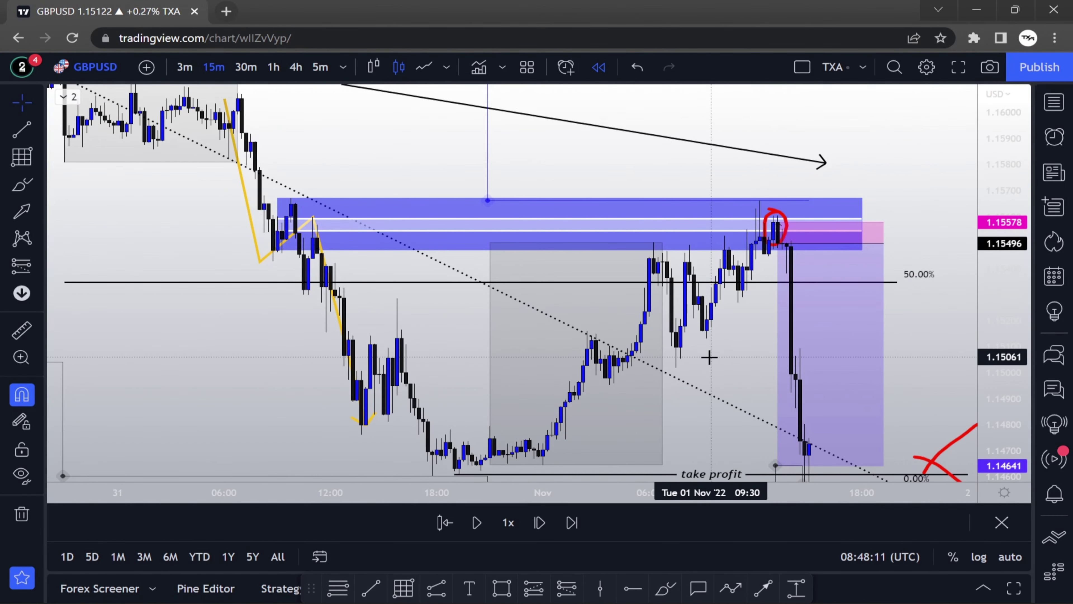
pyautogui.hscroll(4, 709, 357)
pyautogui.scroll(-5, 710, 365)
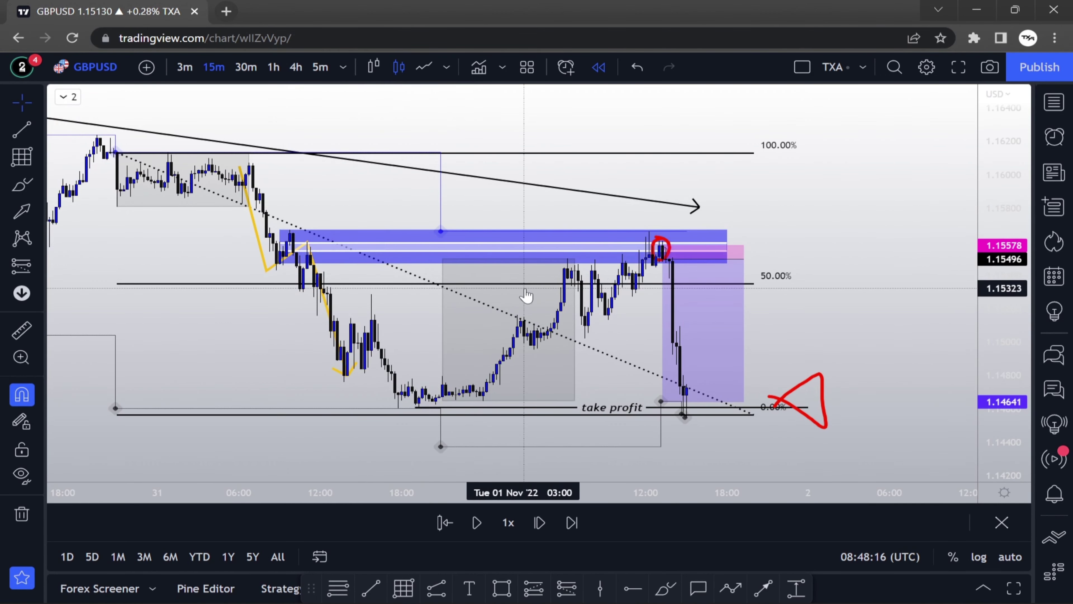
pyautogui.scroll(2, 580, 312)
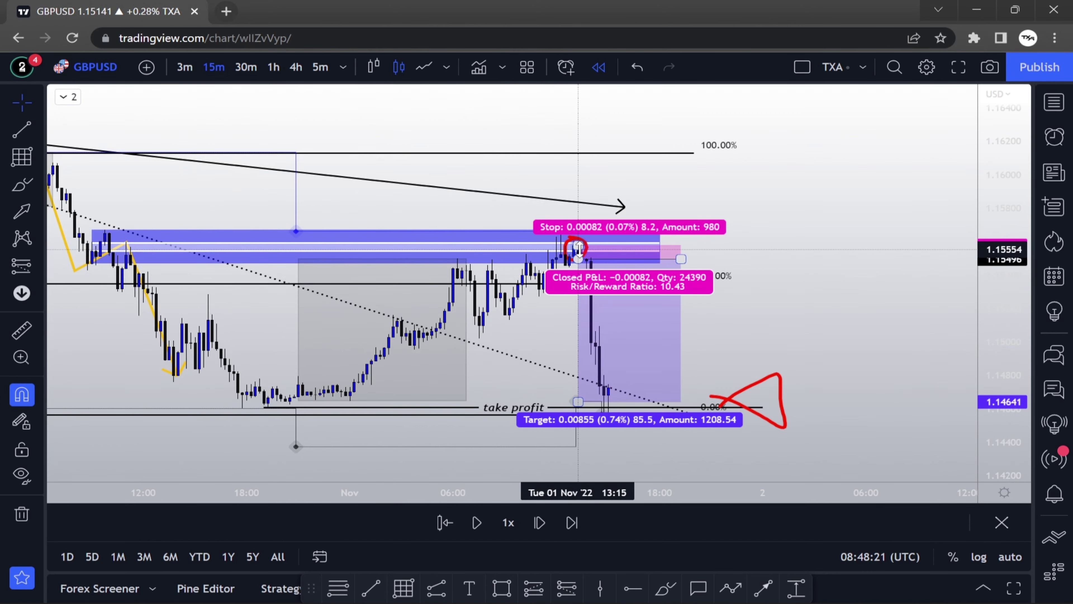
# Step: Circle the two earlier swing highs near the blue zone's lower edge, around 07:45 and 10:00 on Tue 01 Nov, with the red brush
pyautogui.moveTo(987, 440); pyautogui.dragTo(985, 323)
pyautogui.scroll(3, 486, 384)
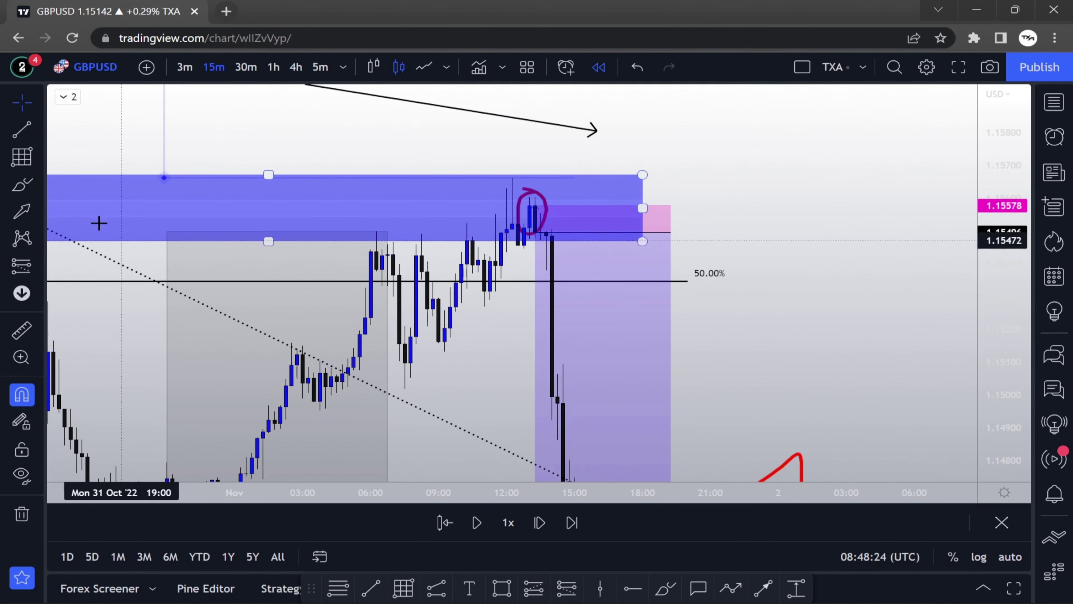
pyautogui.click(34, 192)
pyautogui.moveTo(416, 235)
pyautogui.mouseDown()
pyautogui.moveTo(426, 243)
pyautogui.moveTo(400, 230)
pyautogui.mouseUp()
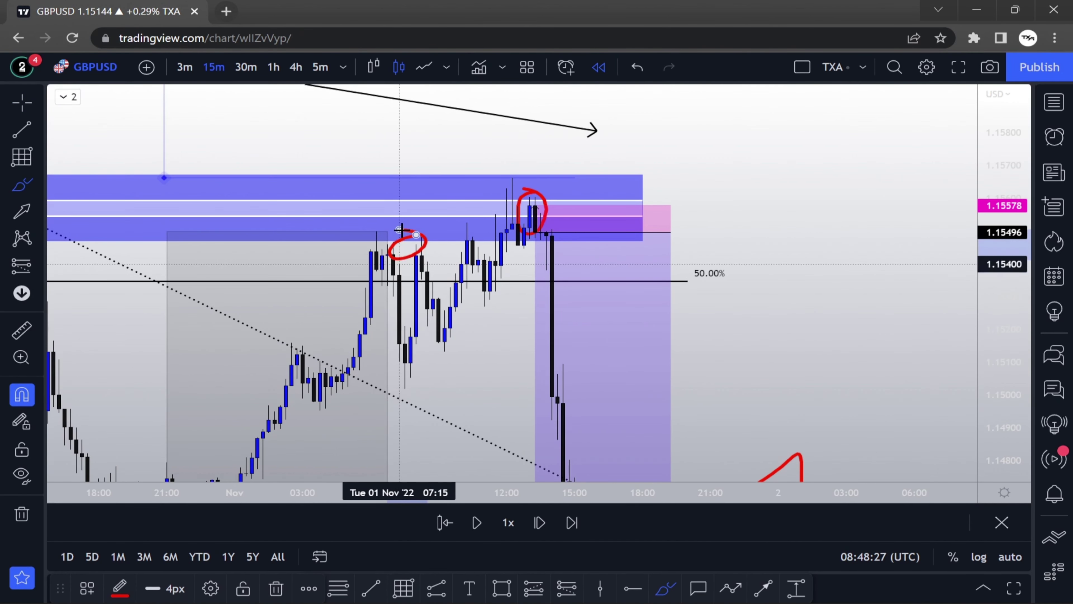
pyautogui.moveTo(461, 248); pyautogui.dragTo(450, 230)
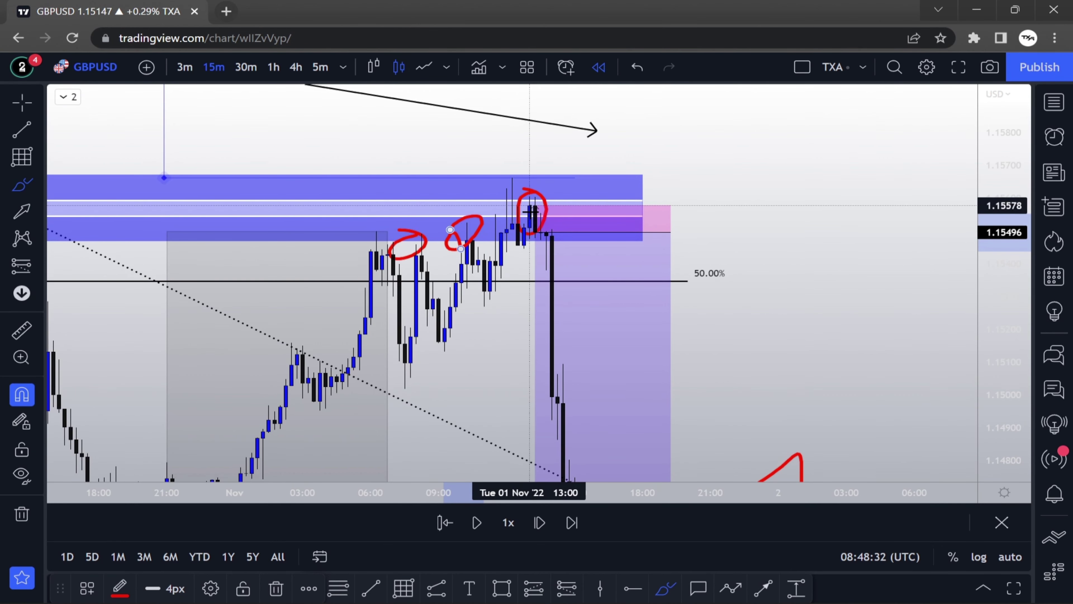
# Step: Examine the circled highs and the short entry in relation to the blue zone's origin on Mon 31 Oct
pyautogui.hscroll(-5, 380, 205)
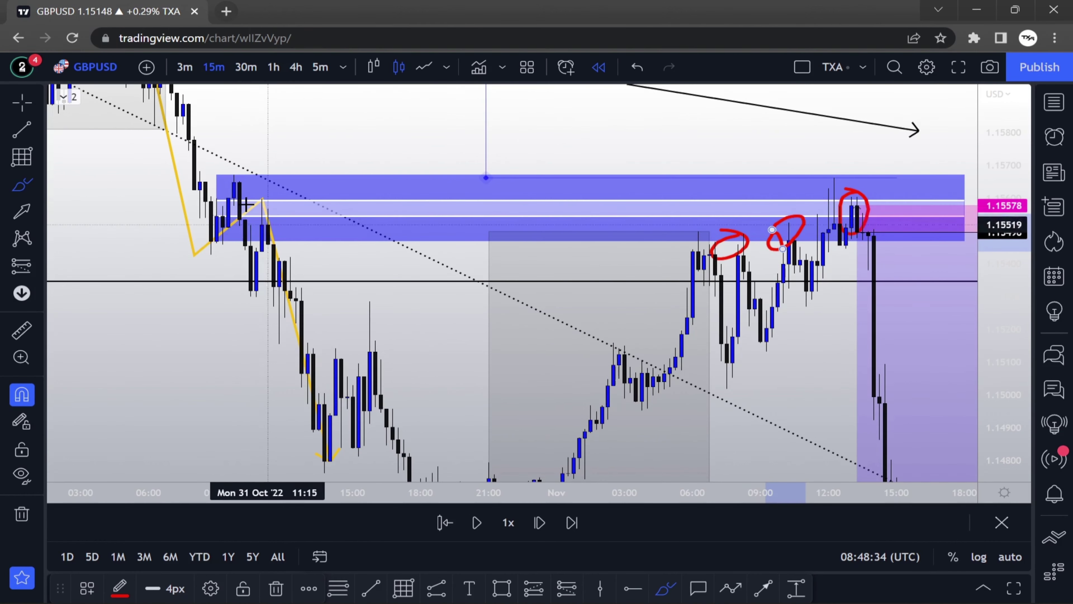
pyautogui.hscroll(5, 289, 207)
pyautogui.hscroll(-3, 137, 207)
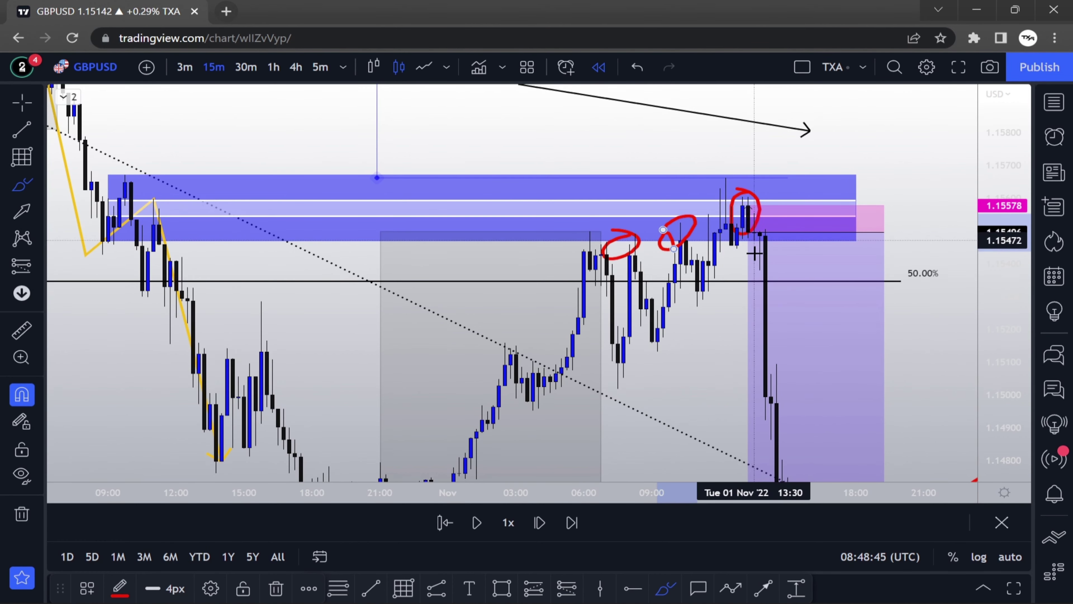
pyautogui.scroll(3, 665, 254)
pyautogui.moveTo(998, 258); pyautogui.dragTo(998, 319)
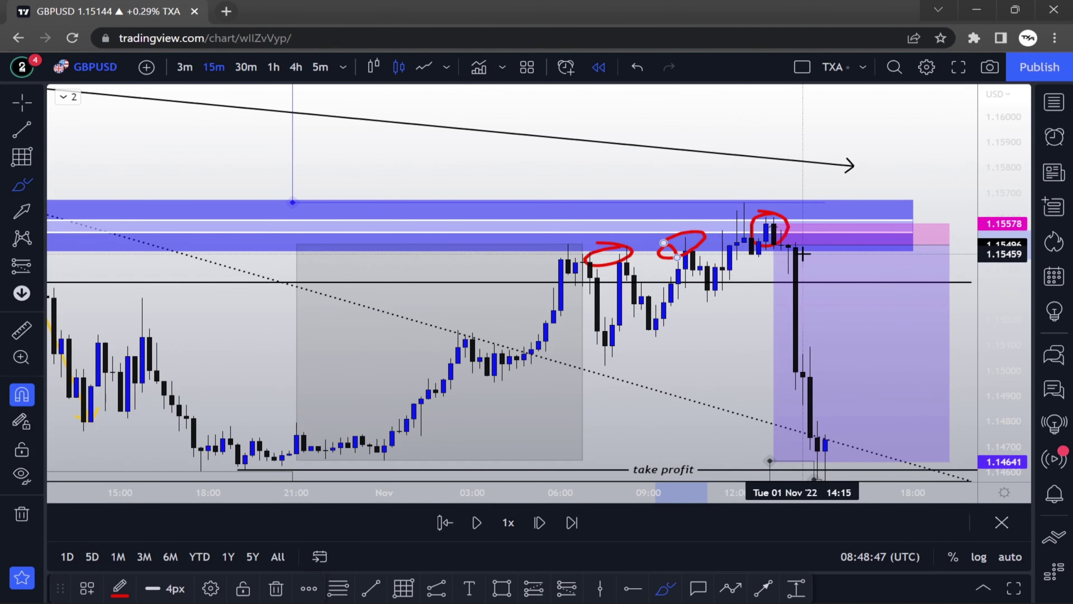
pyautogui.click(23, 103)
pyautogui.moveTo(456, 175)
pyautogui.mouseDown()
pyautogui.moveTo(405, 123)
pyautogui.moveTo(433, 210)
pyautogui.mouseUp()
pyautogui.scroll(-4, 599, 365)
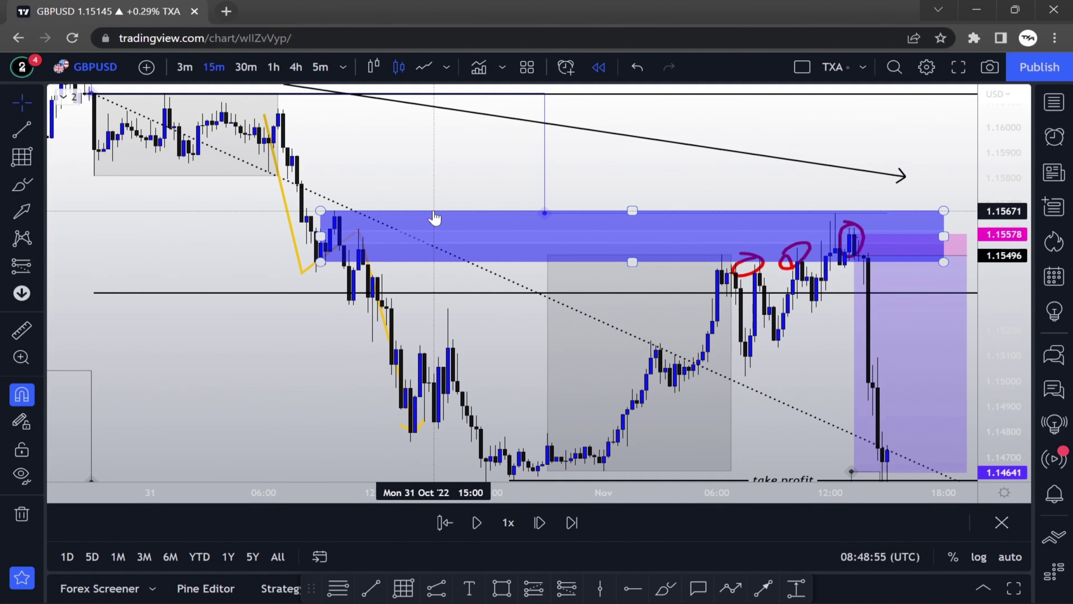